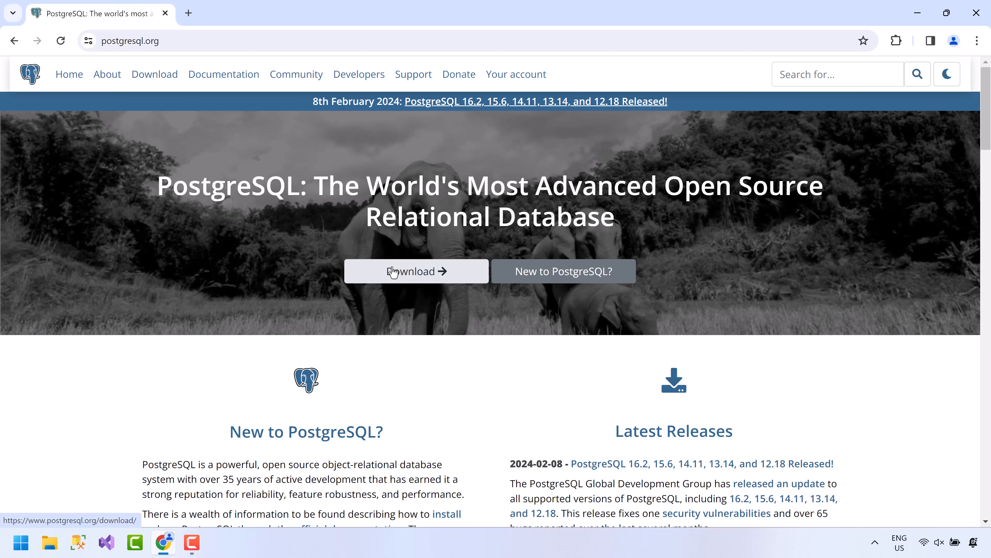
# Go from the PostgreSQL Windows downloads to EDB and save the 16.2 Windows x86-64 installer.
pyautogui.click(392, 271)
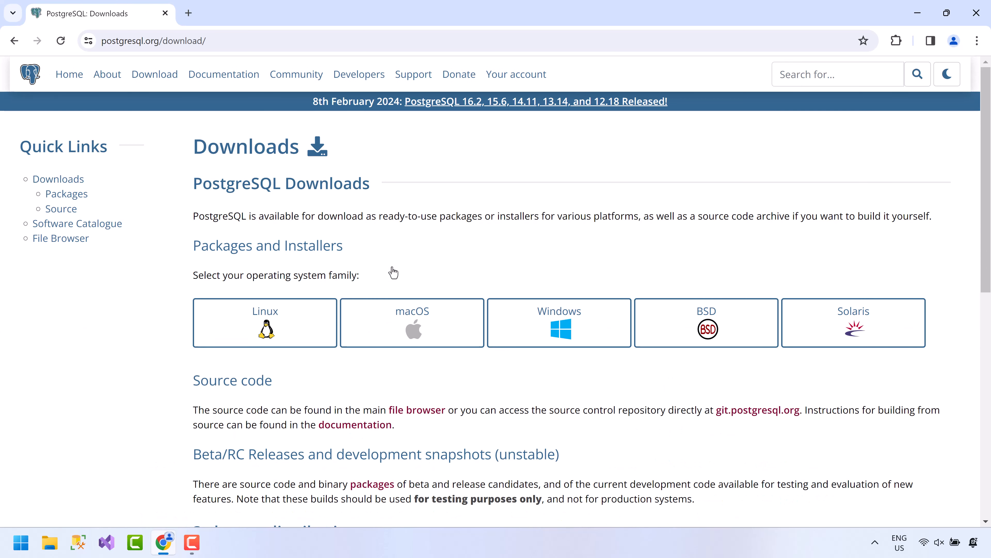
pyautogui.click(553, 319)
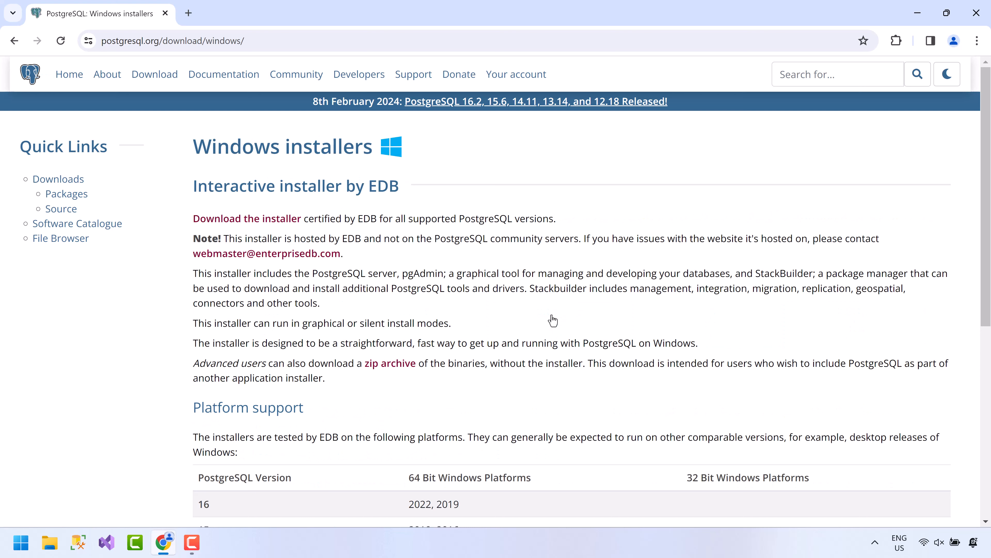
pyautogui.click(284, 226)
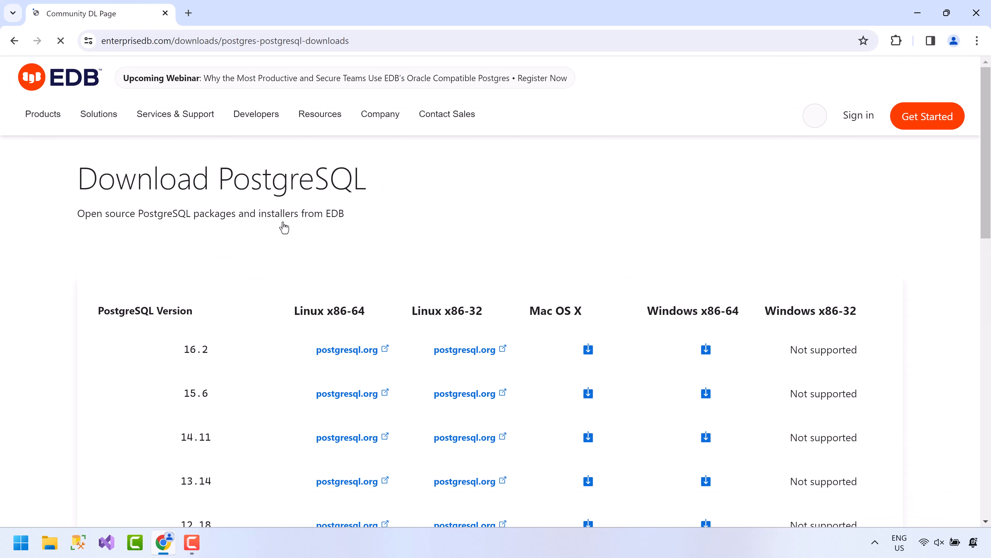
pyautogui.moveTo(978, 173); pyautogui.dragTo(964, 193)
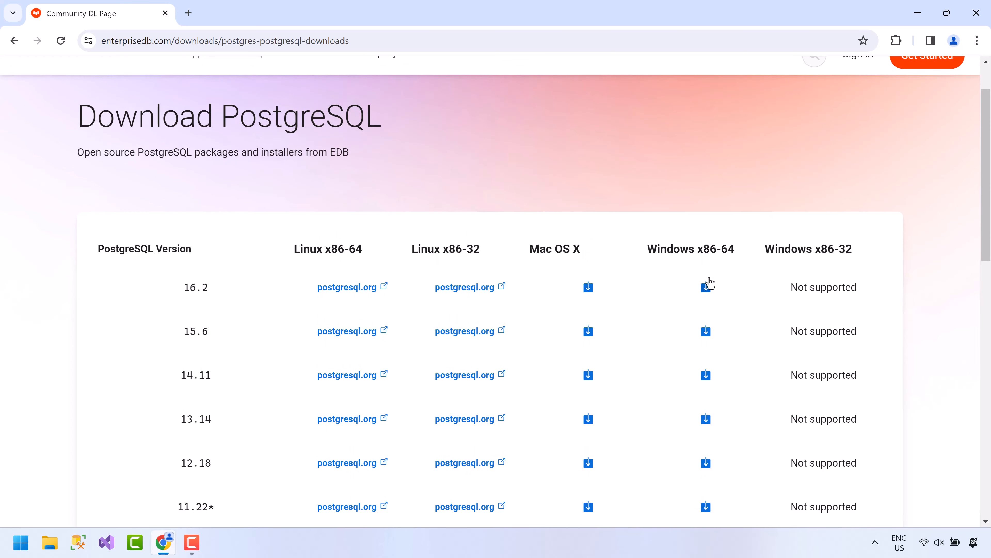
pyautogui.click(709, 283)
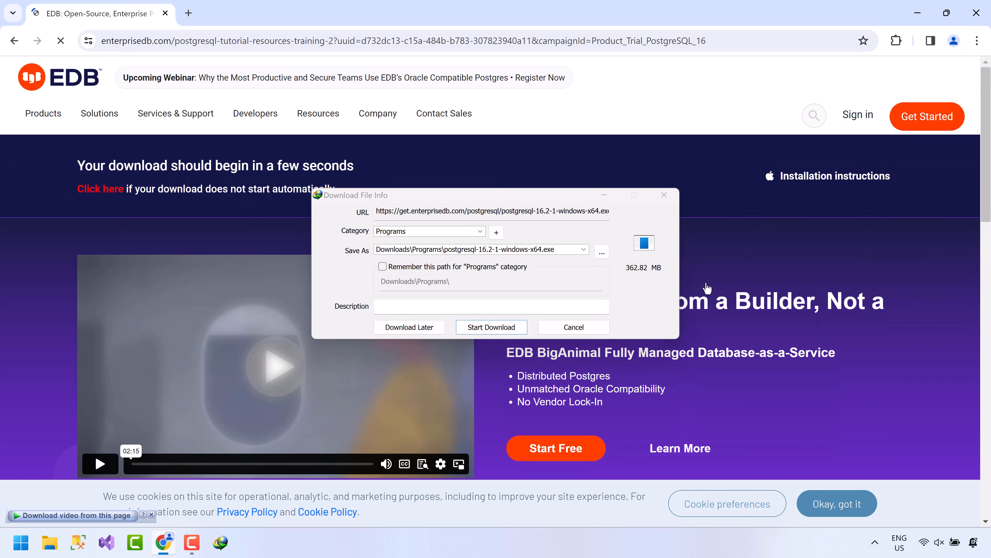
pyautogui.click(518, 327)
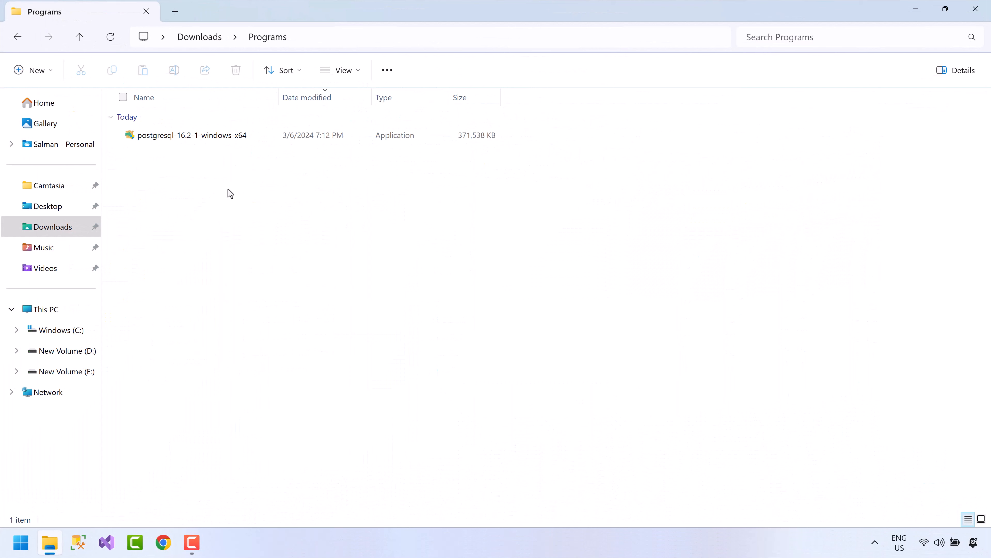
# Launch the installer and accept the default installation directory, all components and data directory.
pyautogui.doubleClick(186, 136)
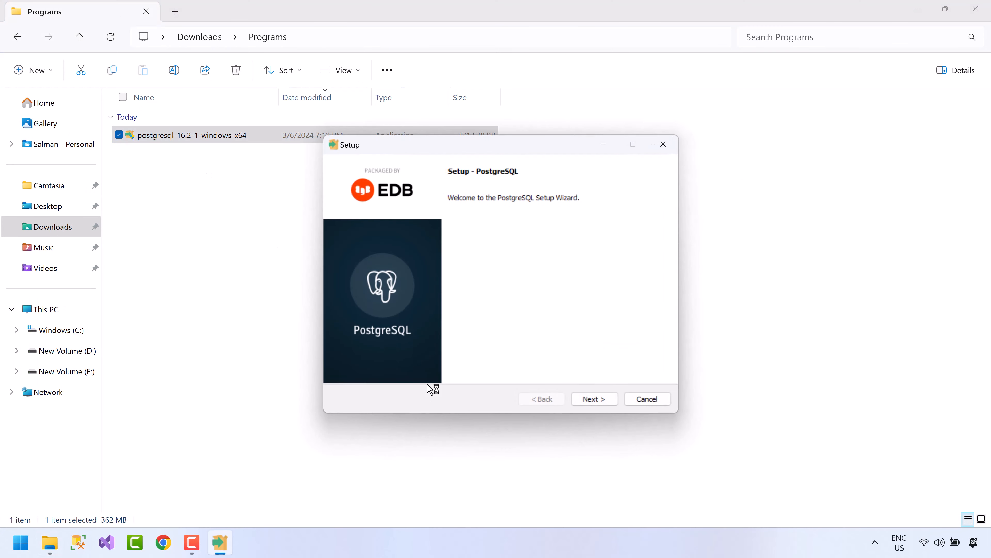
pyautogui.click(584, 401)
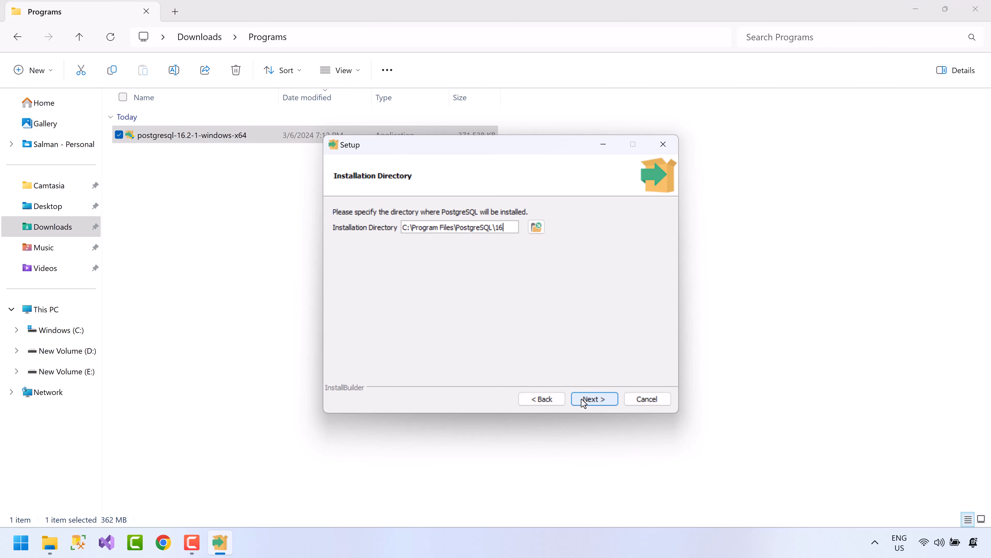
pyautogui.click(584, 400)
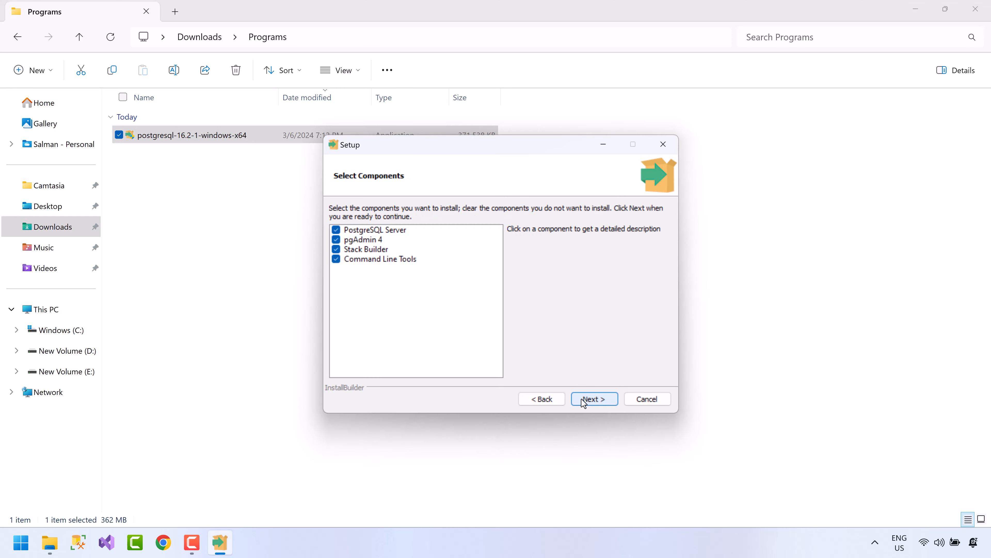
pyautogui.click(584, 401)
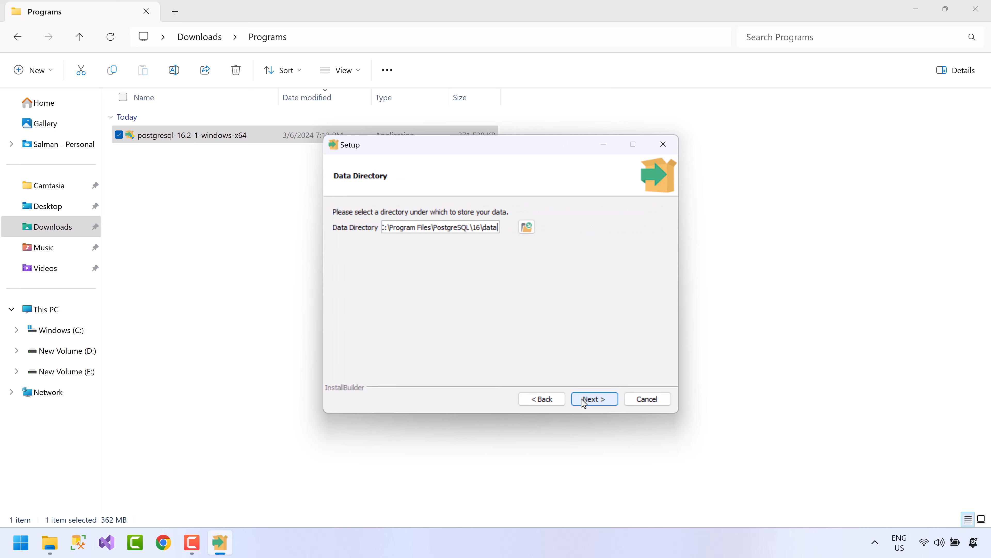
pyautogui.click(583, 400)
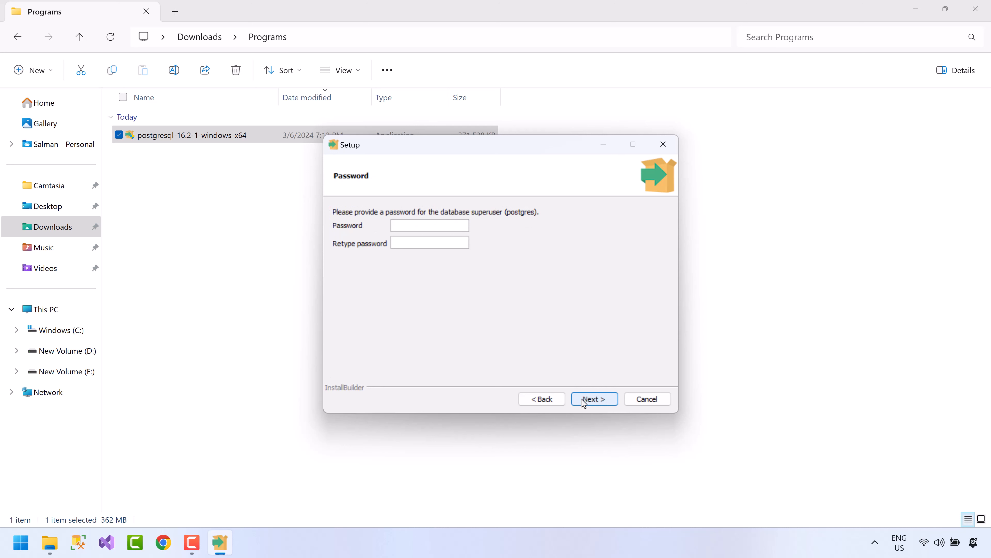
# Enter the superuser password, and keep port 5432 and the default locale.
pyautogui.write('12341234')
pyautogui.click(584, 399)
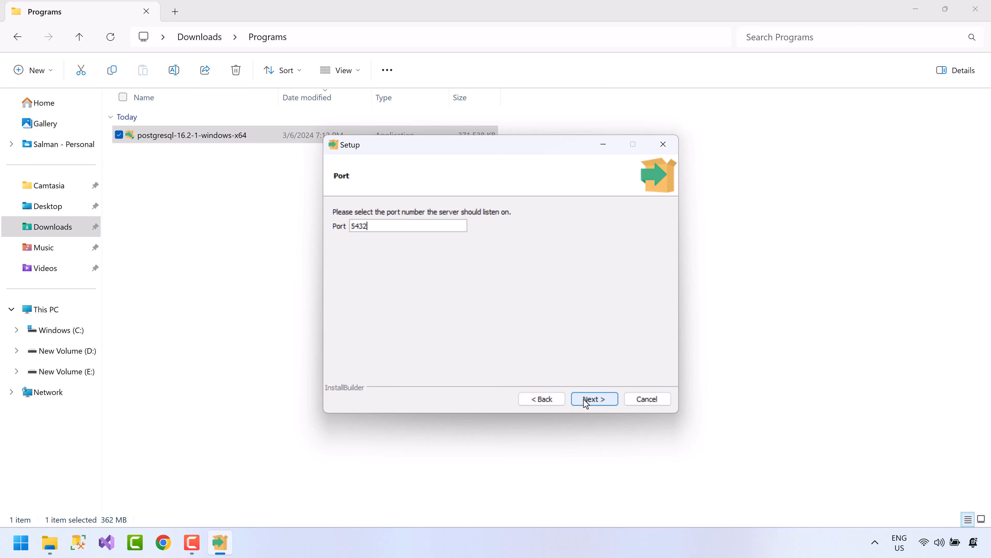
pyautogui.click(586, 402)
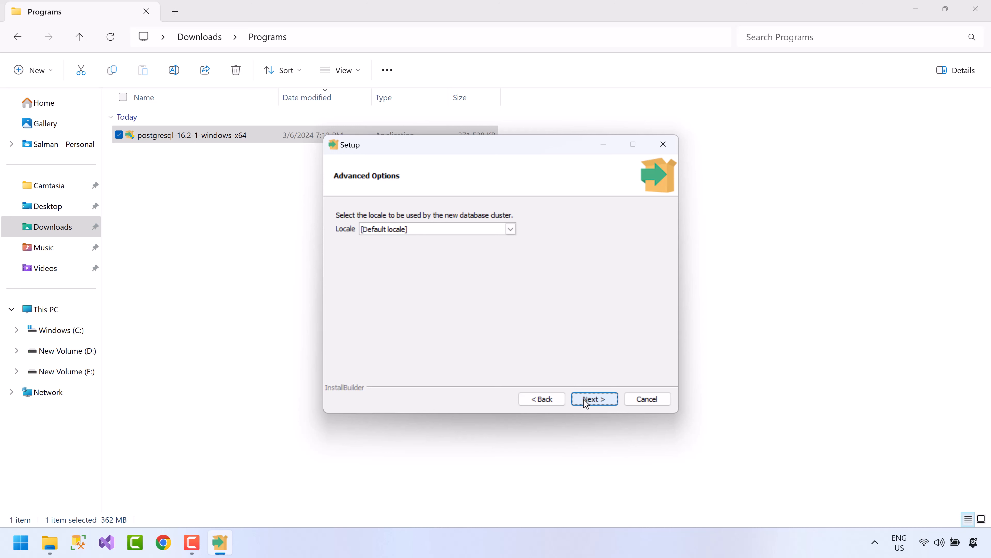
pyautogui.click(586, 402)
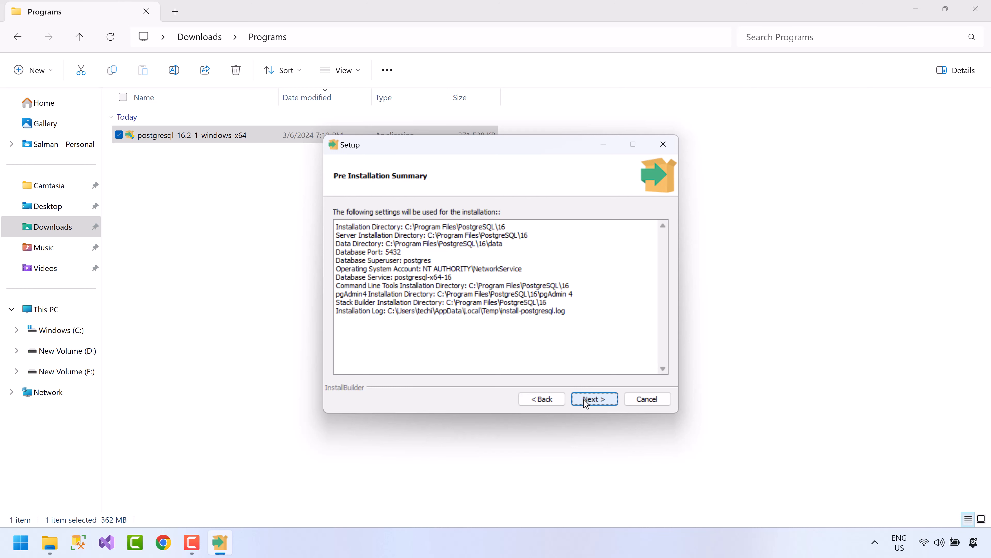
# Install PostgreSQL 16, then finish with 'Launch Stack Builder at exit' unchecked.
pyautogui.click(586, 402)
pyautogui.click(585, 400)
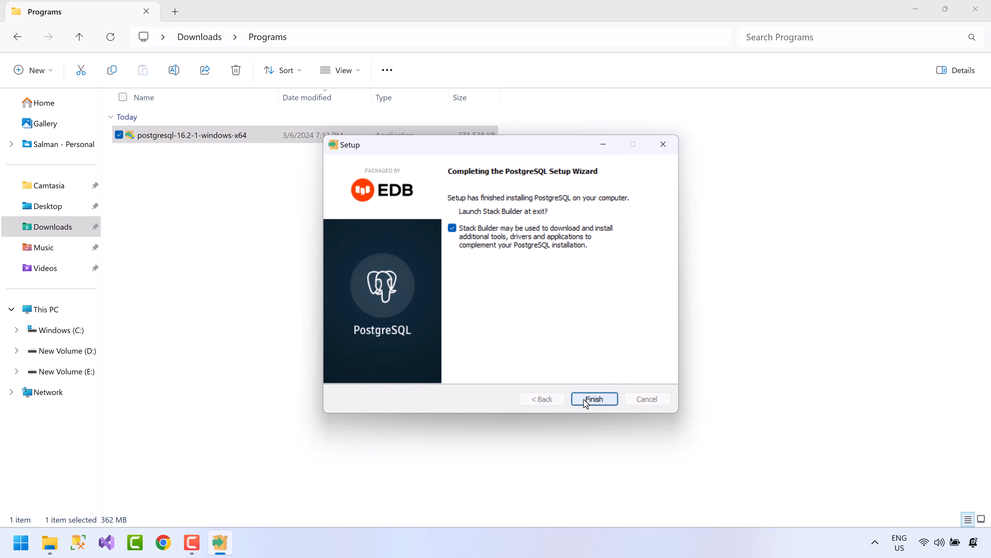
pyautogui.click(453, 230)
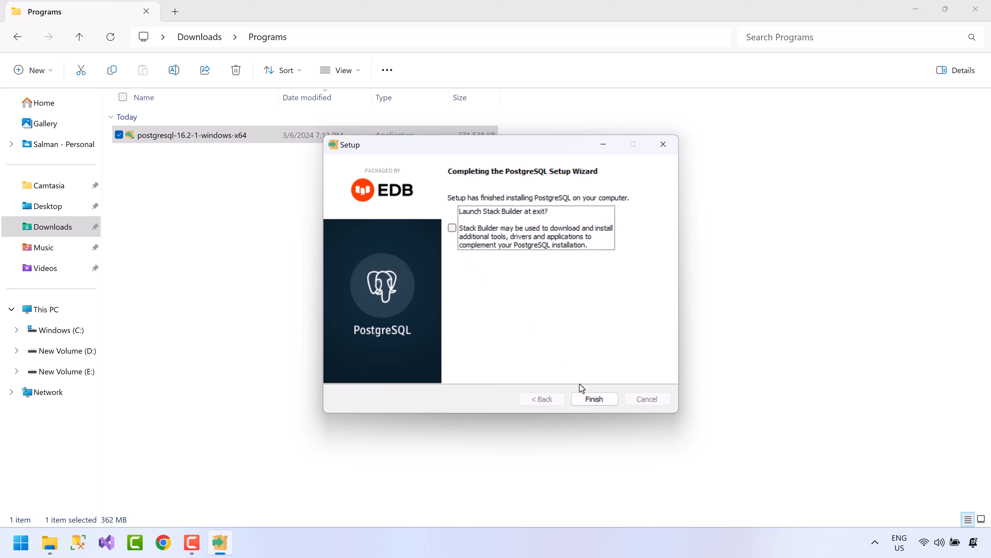
pyautogui.click(592, 400)
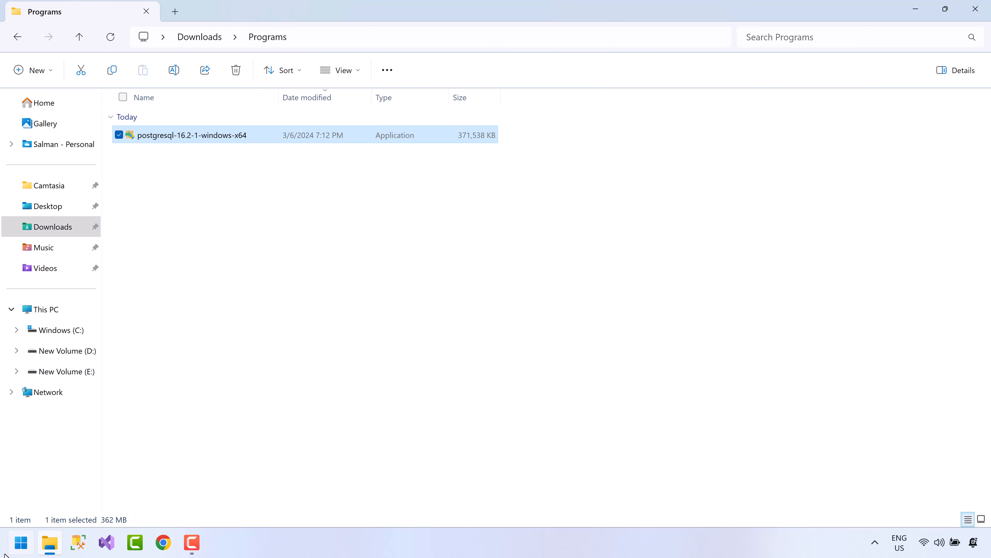
# Start pgAdmin 4 from the PostgreSQL 16 folder in the Start menu's All apps list.
pyautogui.click(20, 542)
pyautogui.click(360, 129)
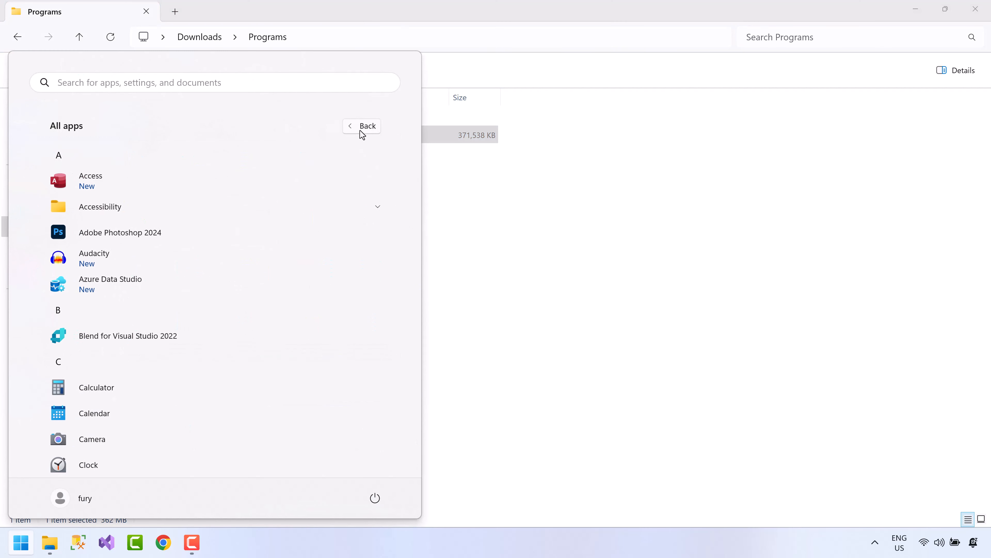
pyautogui.scroll(-5, 121, 355)
pyautogui.scroll(-10, 117, 362)
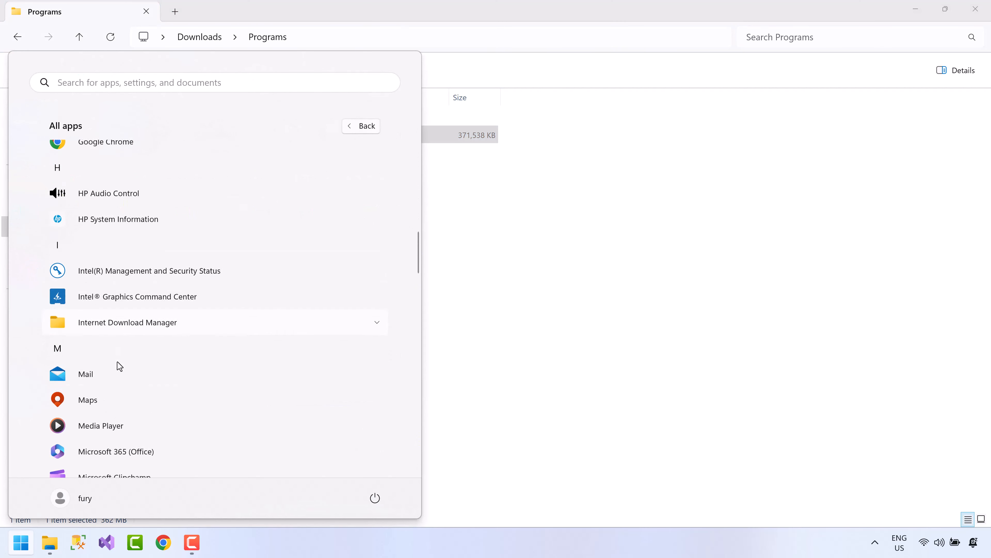
pyautogui.scroll(-8, 118, 362)
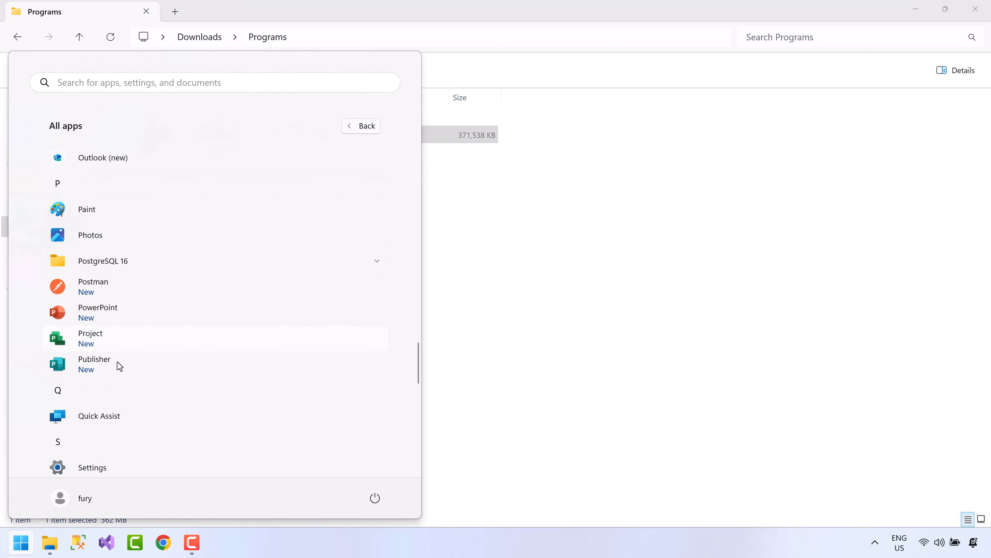
pyautogui.click(143, 263)
pyautogui.click(132, 338)
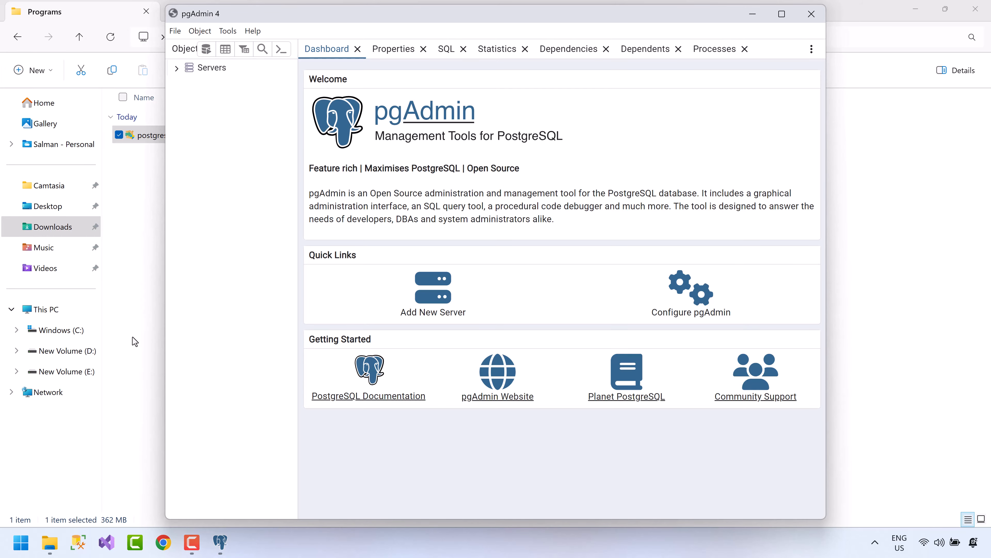
# Maximize pgAdmin, connect to PostgreSQL 16 with the saved password, and expand Databases.
pyautogui.click(781, 14)
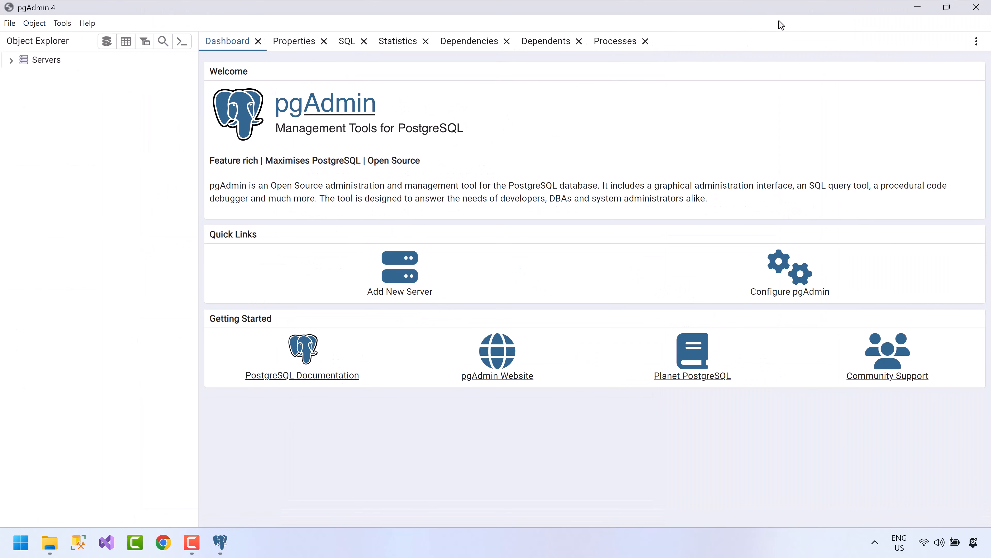
pyautogui.click(10, 61)
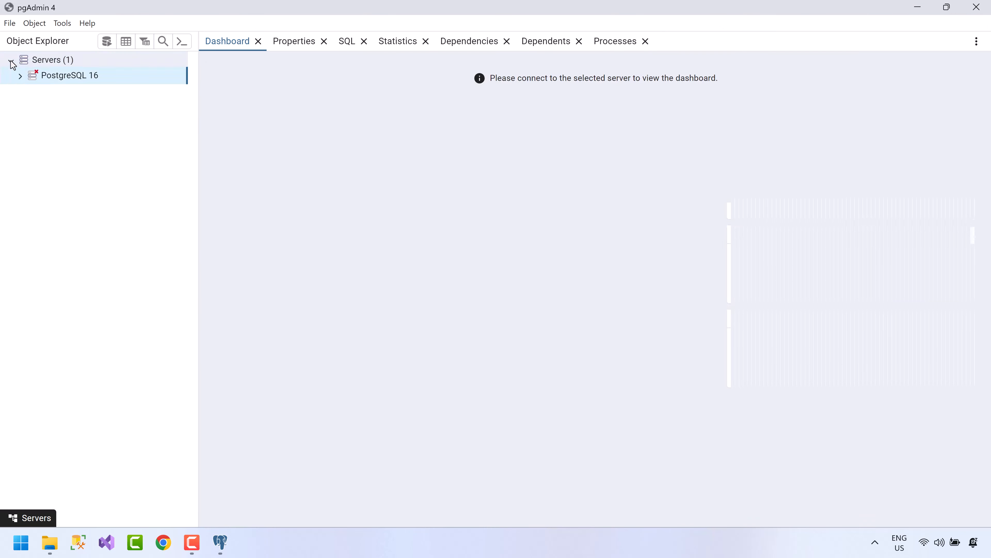
pyautogui.write('1234')
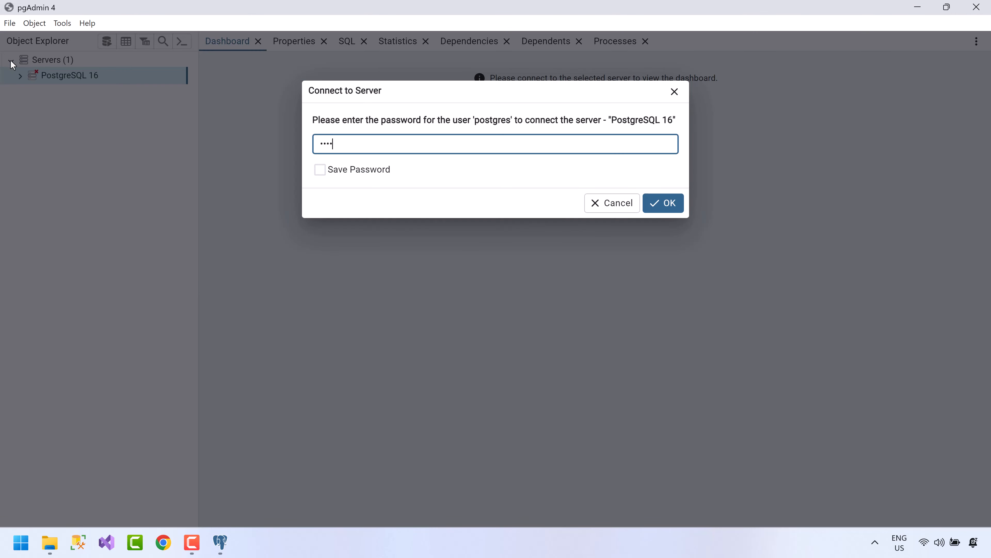
pyautogui.click(323, 171)
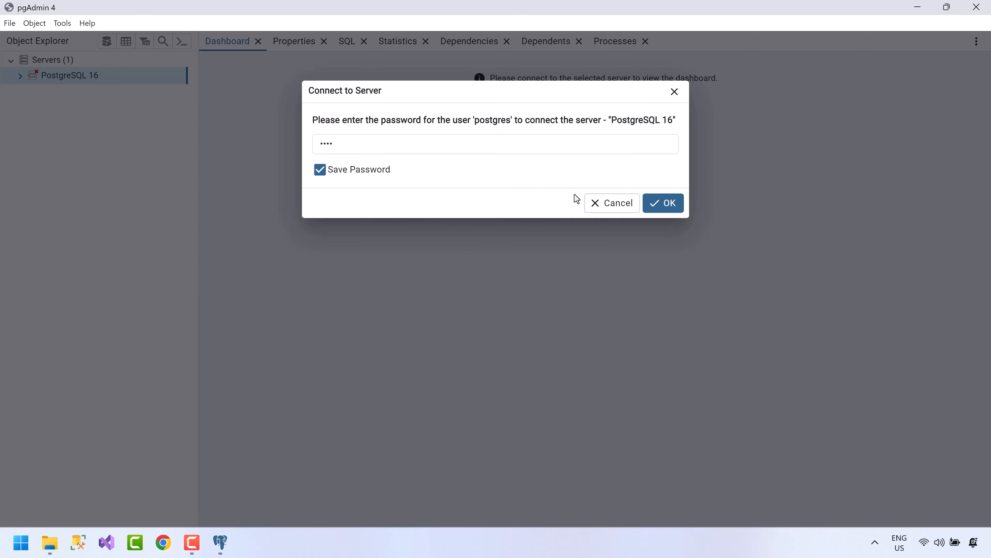
pyautogui.click(656, 204)
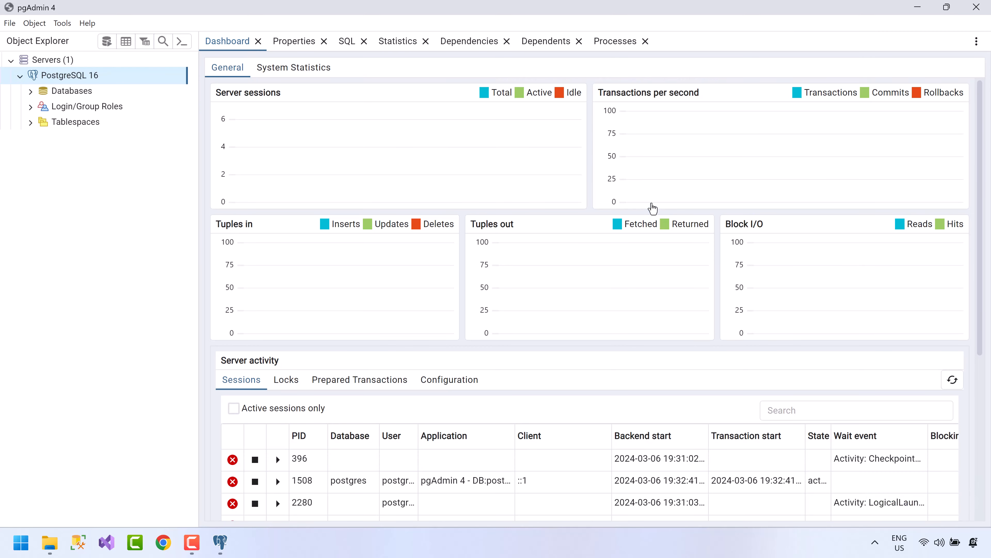
pyautogui.click(33, 93)
pyautogui.click(32, 93)
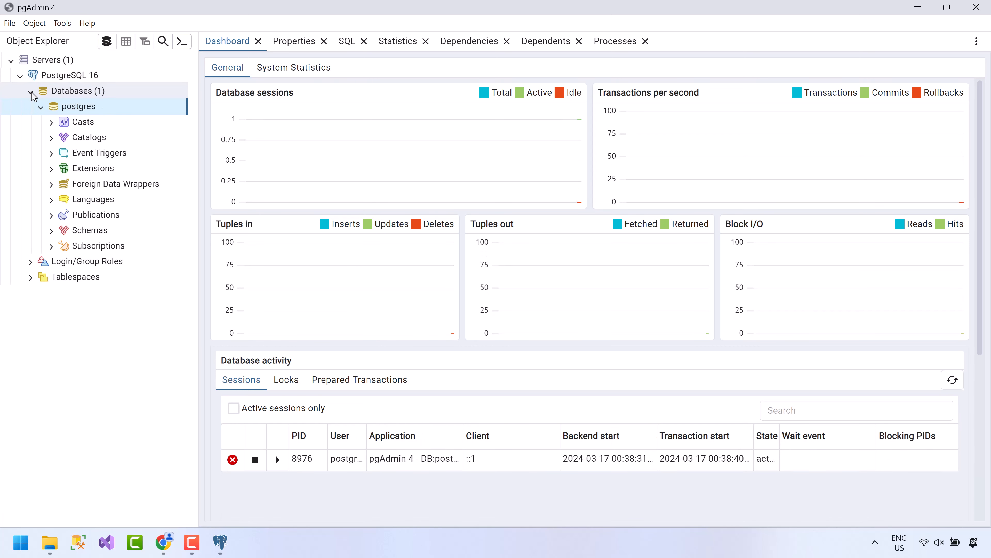
# Create the database myfirstdb and expand its Schemas to reveal public.
pyautogui.rightClick(58, 95)
pyautogui.moveTo(141, 101)
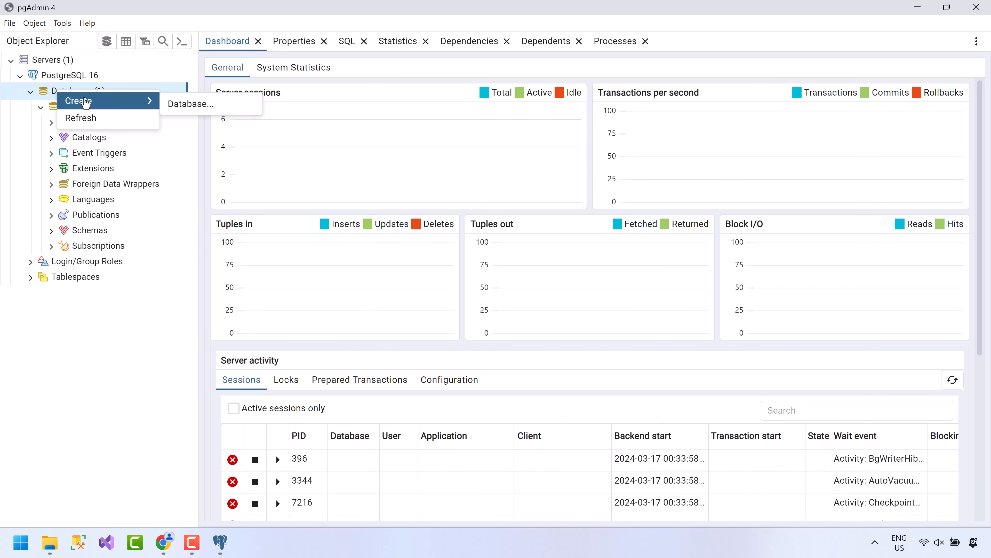
pyautogui.click(186, 113)
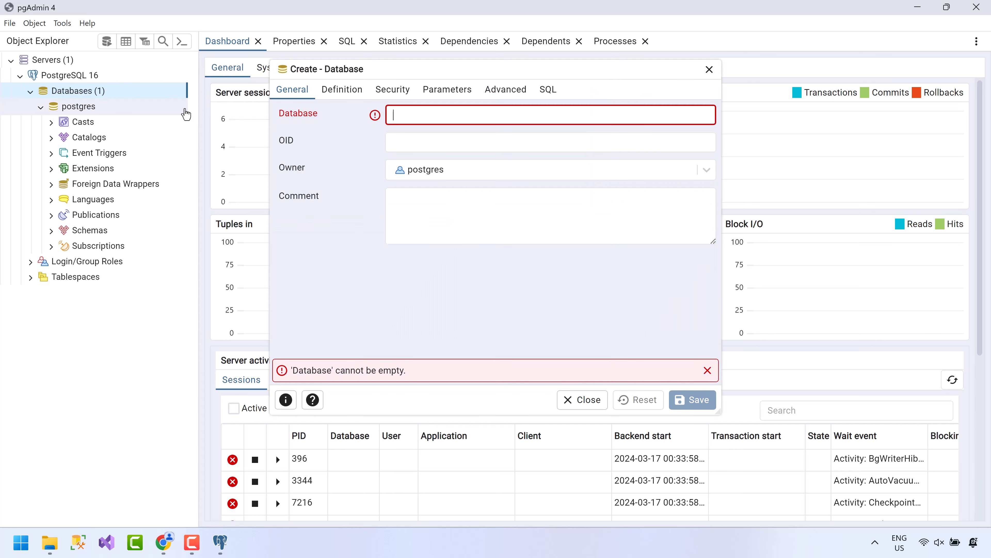
pyautogui.write('myfirstdb')
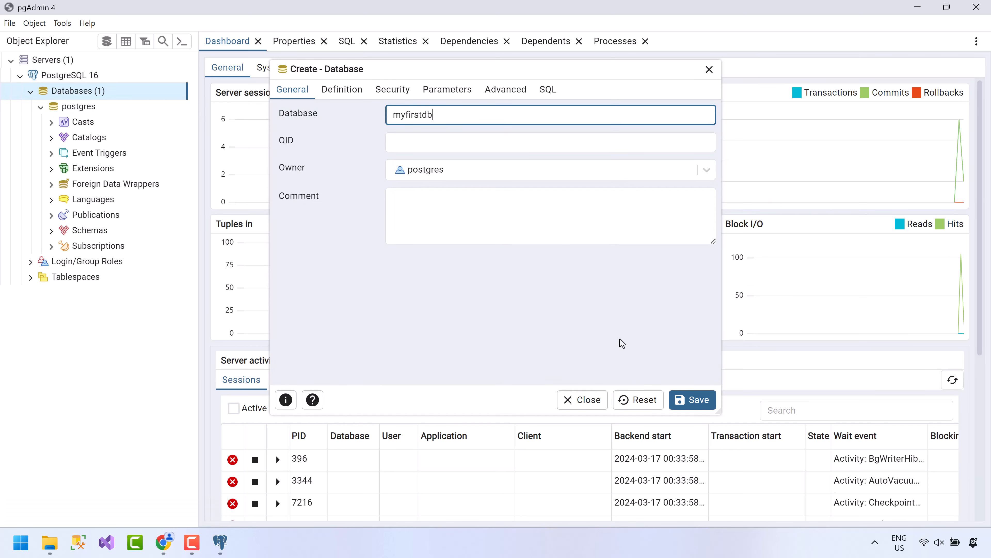
pyautogui.click(692, 399)
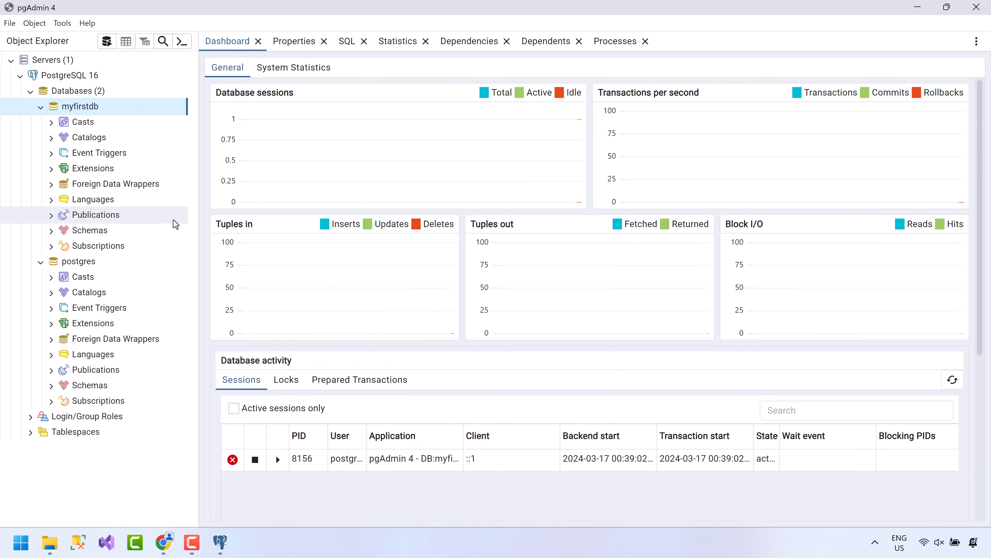
pyautogui.click(51, 231)
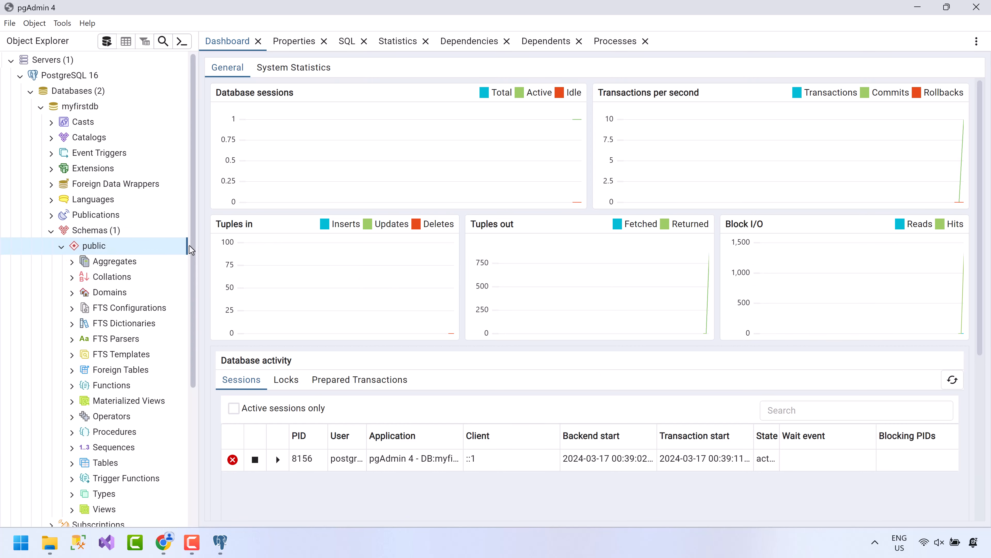
pyautogui.moveTo(192, 246); pyautogui.dragTo(192, 283)
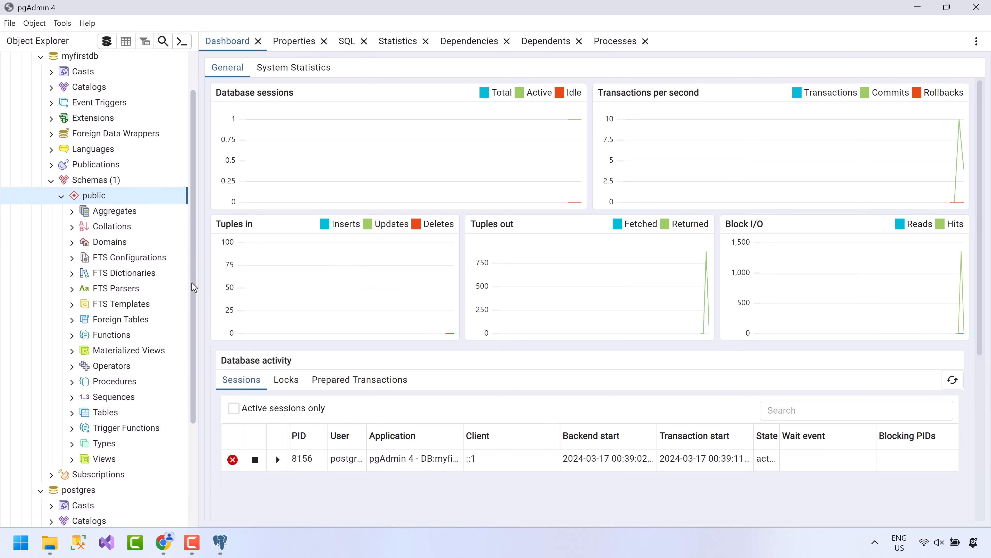
# Start a new table under public's Tables group and enter the name Employees.
pyautogui.rightClick(85, 192)
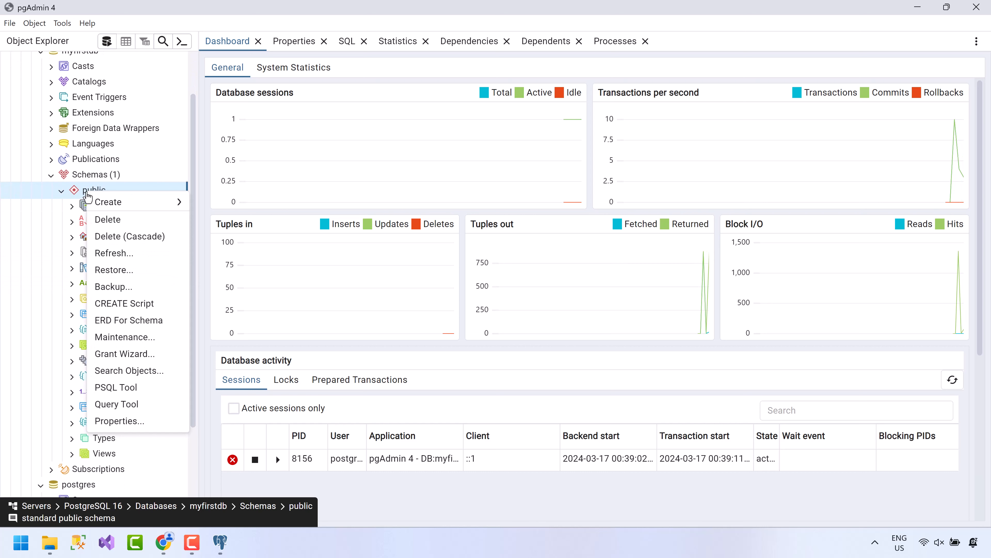
pyautogui.moveTo(173, 202)
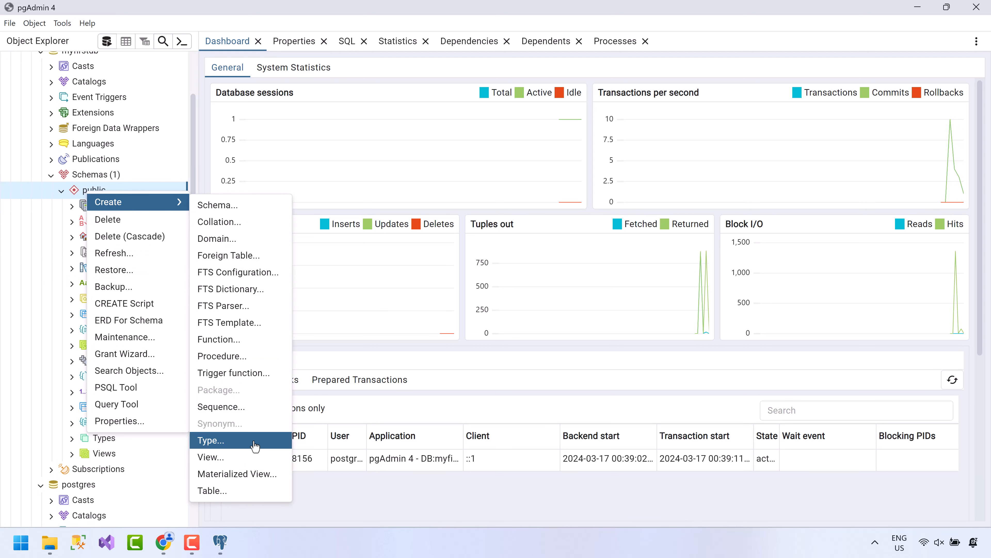
pyautogui.click(2, 384)
pyautogui.rightClick(109, 410)
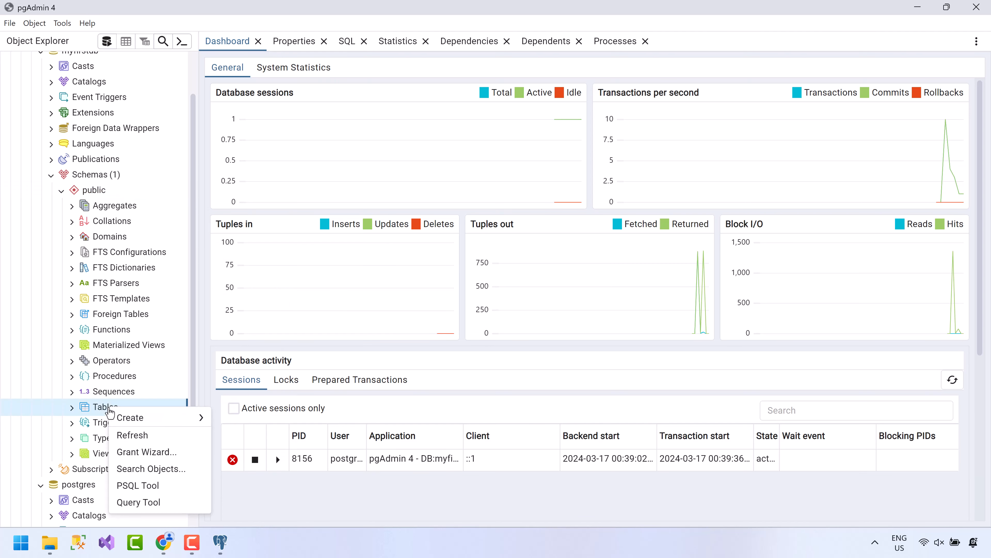
pyautogui.moveTo(150, 422)
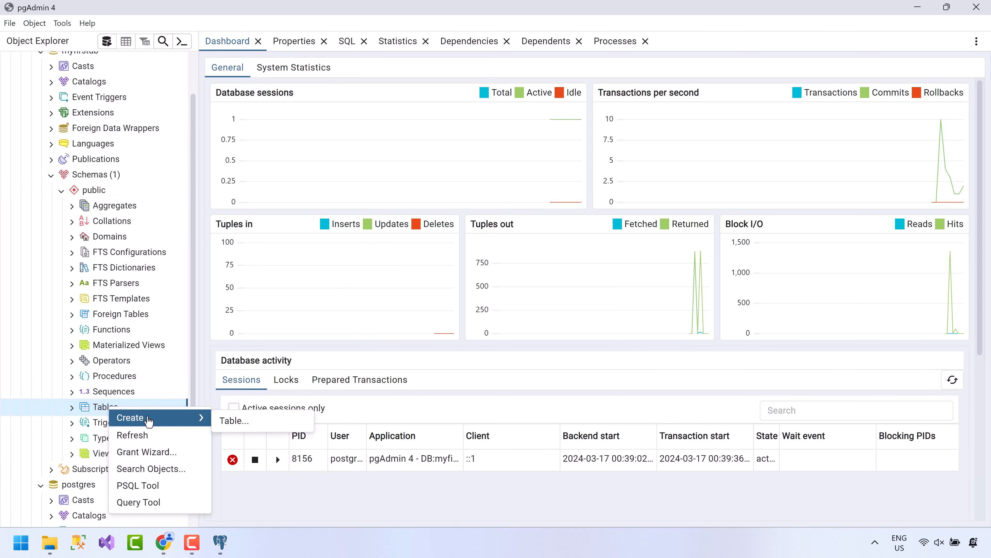
pyautogui.click(234, 422)
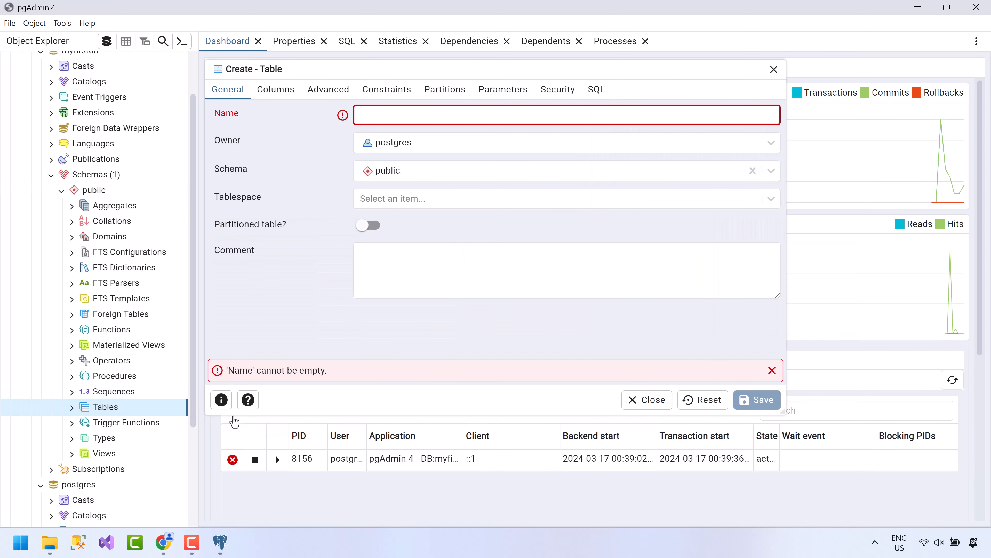
pyautogui.write('Employees')
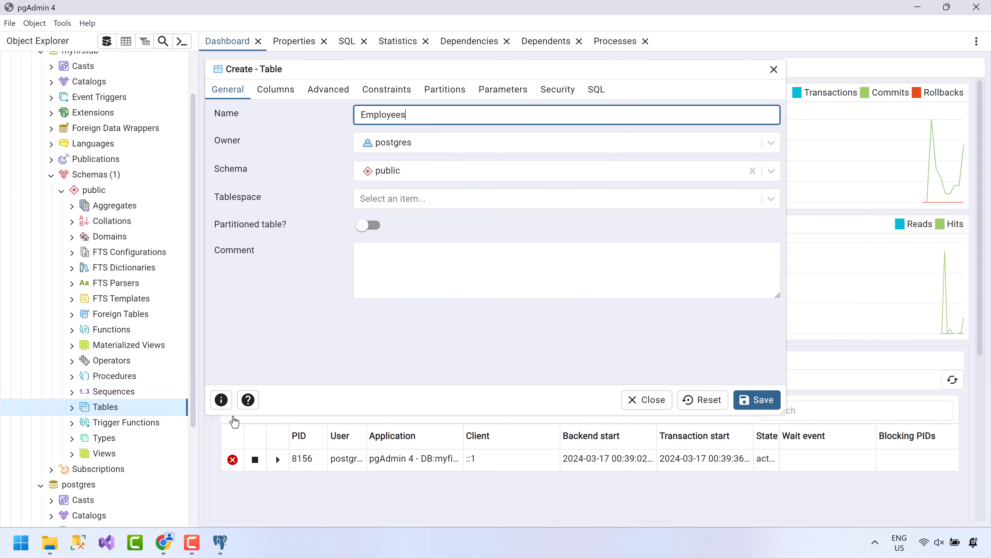
# On the Columns tab, add an Id column of type integer marked as primary key.
pyautogui.click(275, 93)
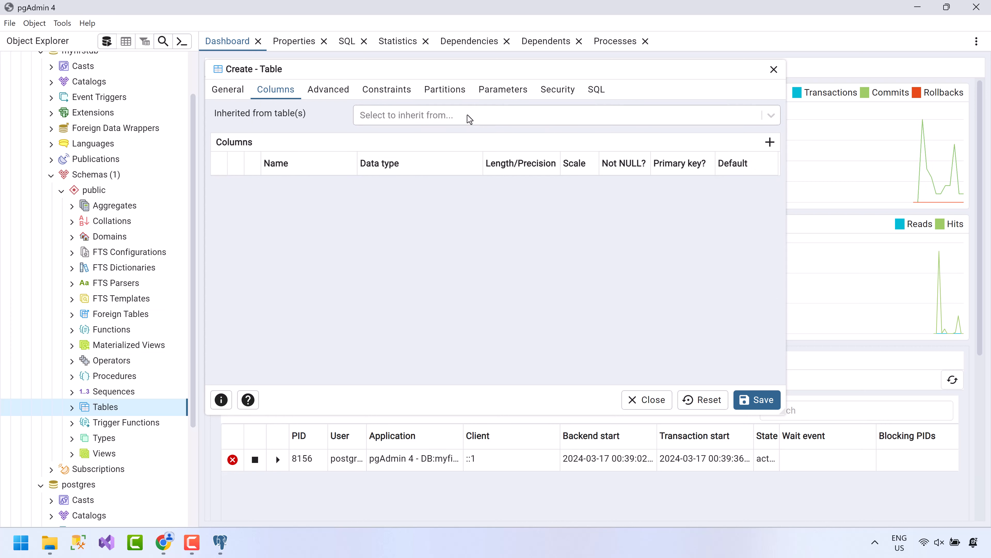
pyautogui.click(769, 142)
pyautogui.click(316, 195)
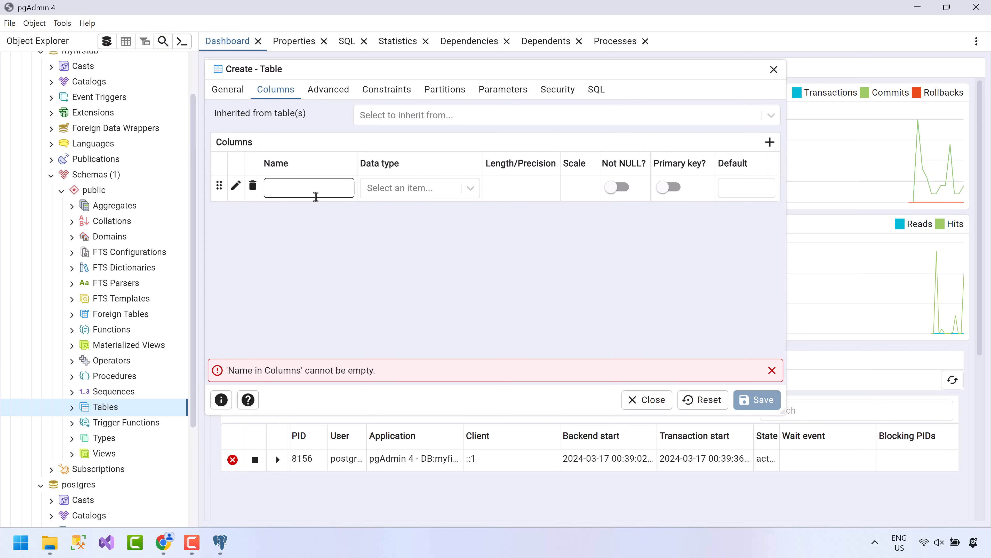
pyautogui.write('Id')
pyautogui.press('Tab')
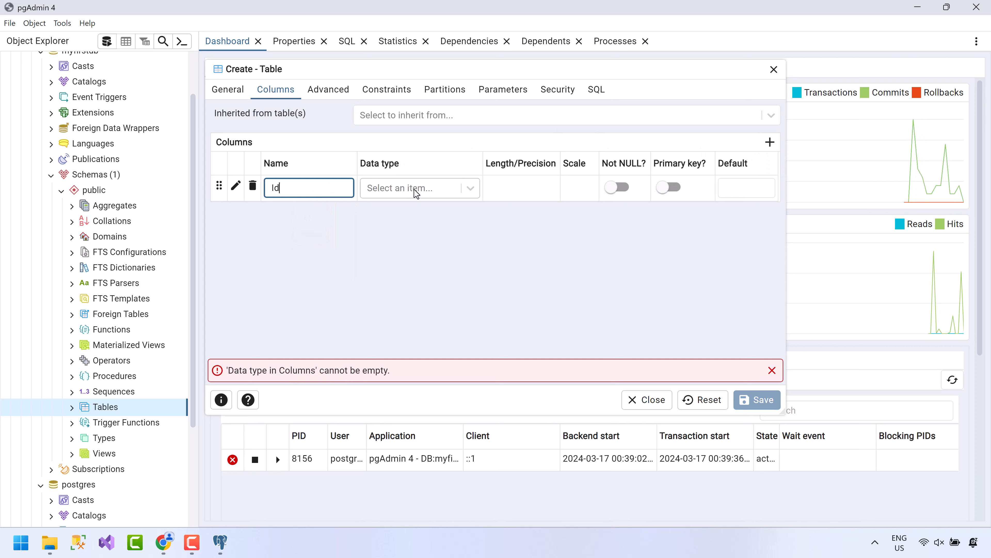
pyautogui.write('inte')
pyautogui.press('Return')
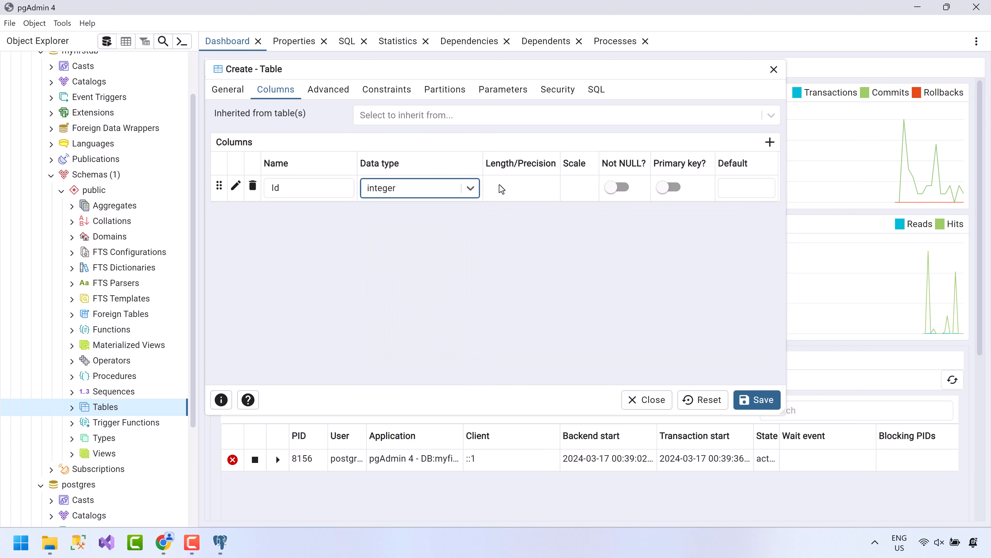
pyautogui.click(668, 188)
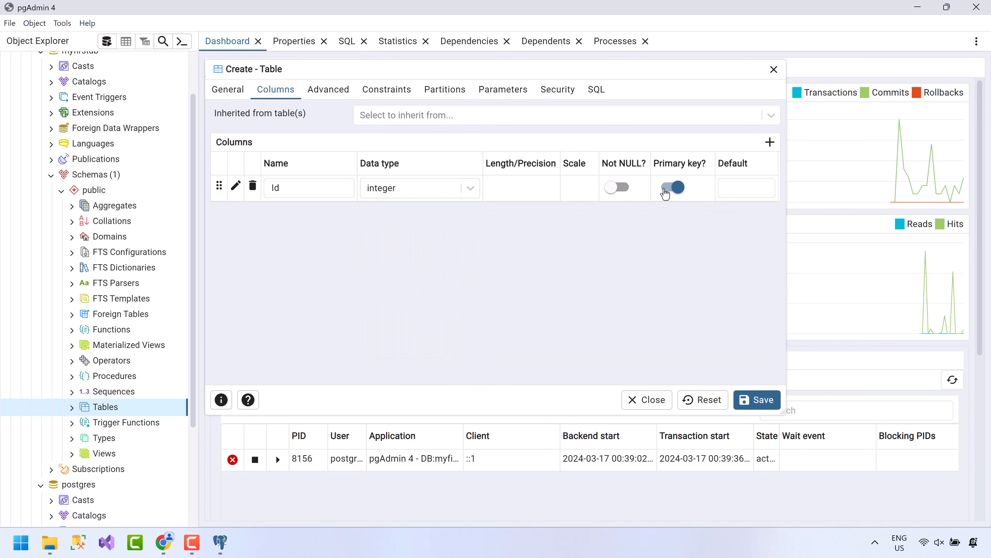
pyautogui.click(236, 187)
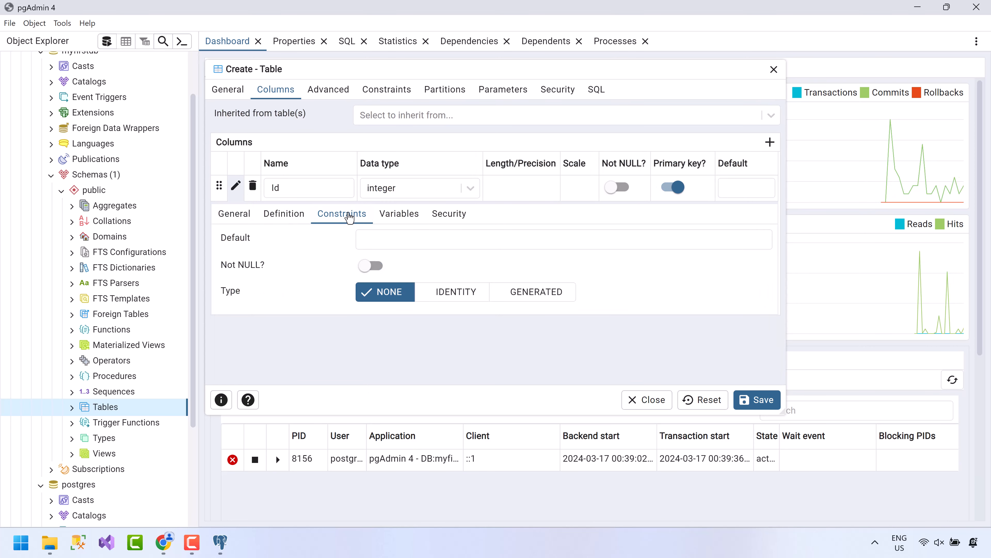
# Make Id an IDENTITY column generated ALWAYS with increment 1.
pyautogui.click(444, 291)
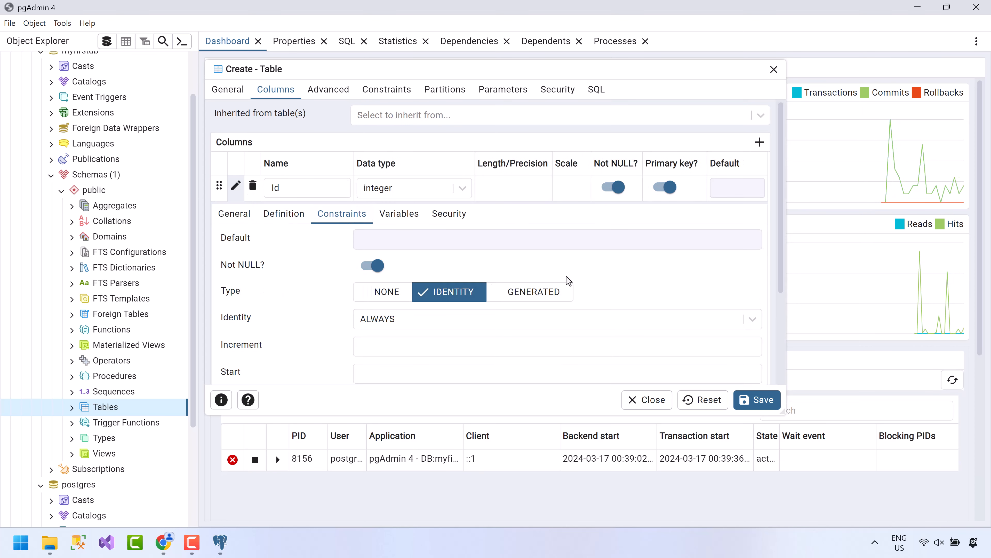
pyautogui.moveTo(779, 236); pyautogui.dragTo(780, 311)
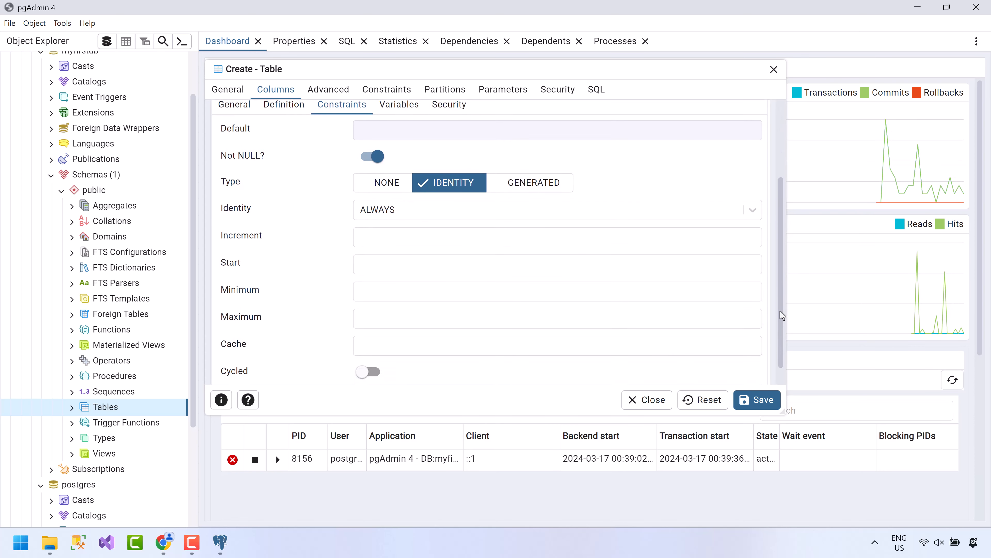
pyautogui.click(752, 213)
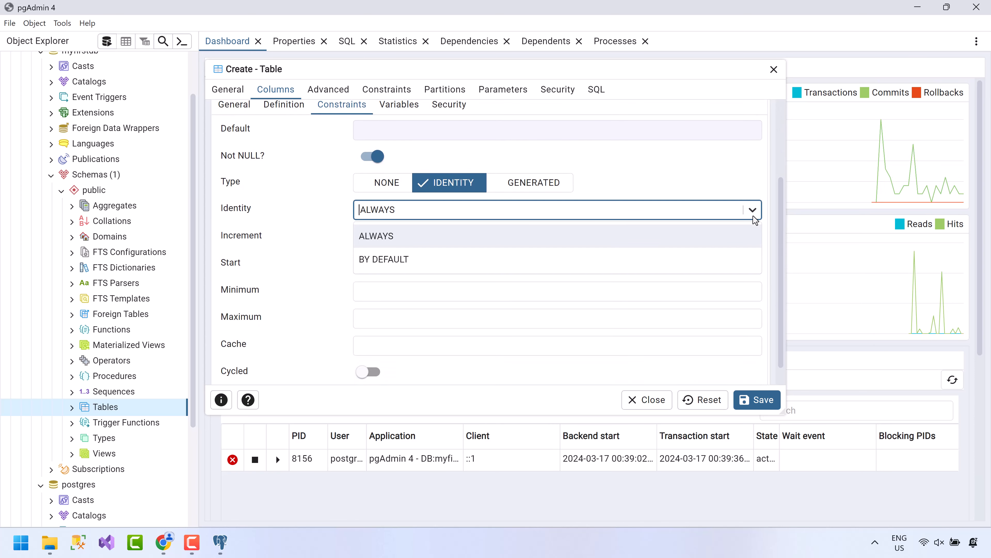
pyautogui.click(753, 215)
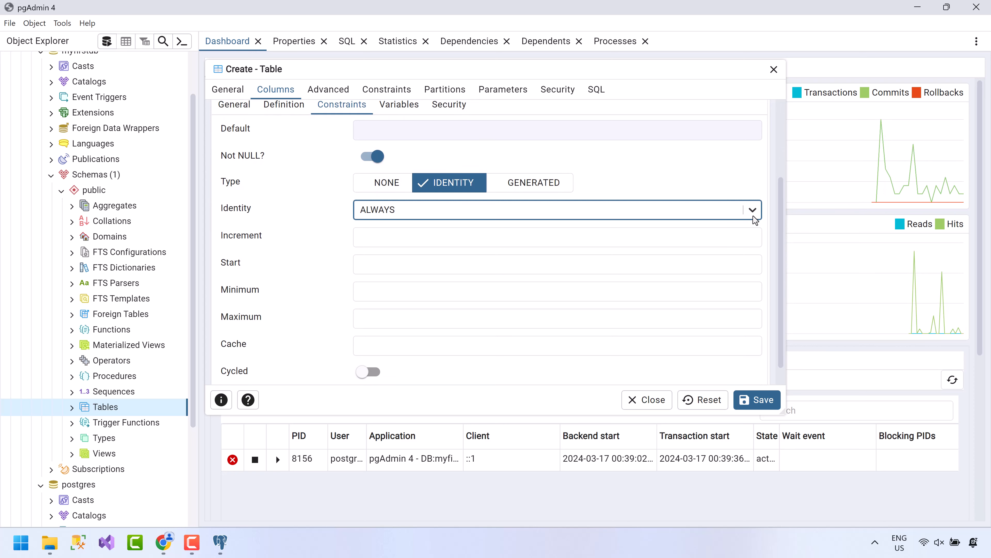
pyautogui.click(691, 240)
pyautogui.click(691, 240)
pyautogui.write('1')
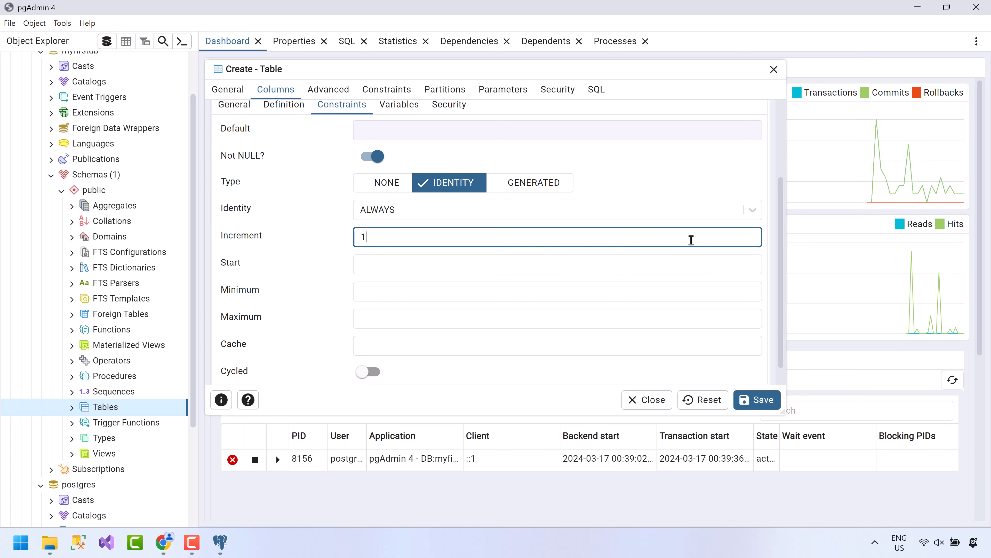
pyautogui.scroll(3, 691, 240)
pyautogui.click(237, 186)
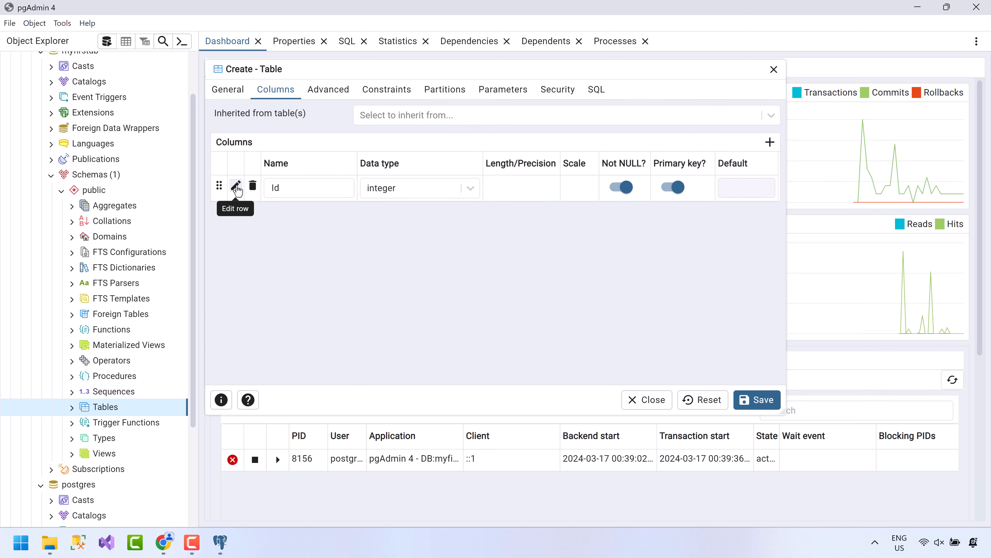
# Add a Name column of character varying with length 50 and save the Employees table.
pyautogui.click(767, 148)
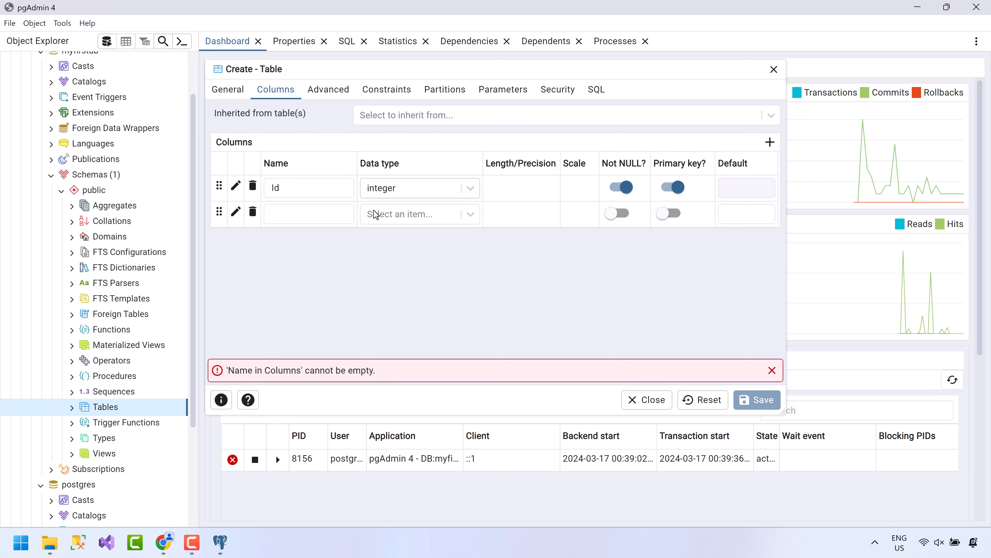
pyautogui.click(337, 215)
pyautogui.write('Name')
pyautogui.click(470, 214)
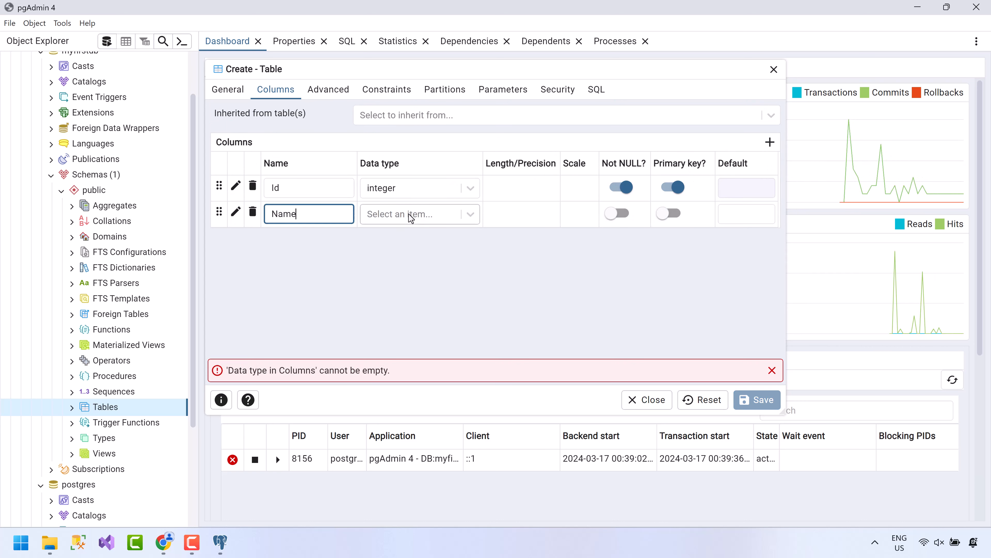
pyautogui.write('text')
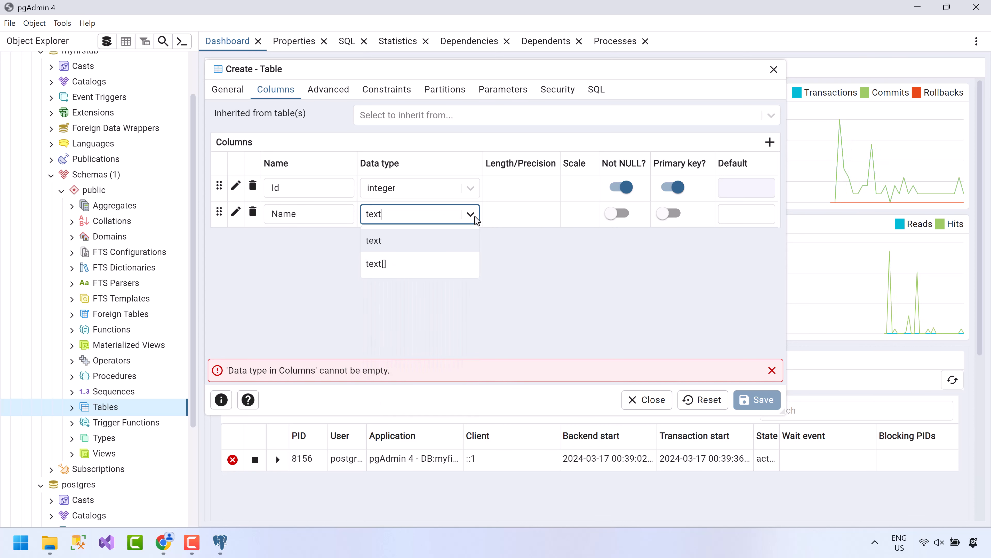
pyautogui.press('BackSpace')
pyautogui.press('BackSpace')
pyautogui.press('BackSpace')
pyautogui.press('BackSpace')
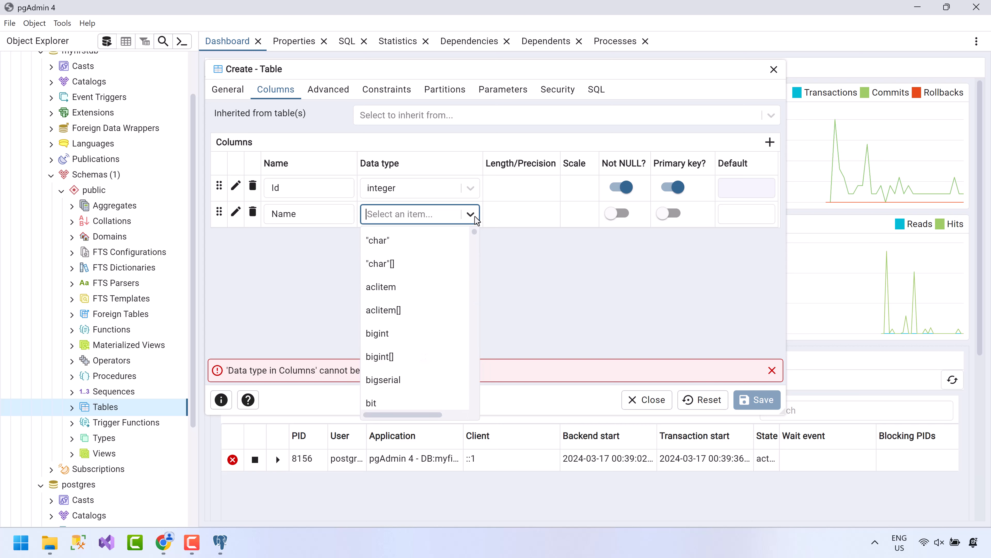
pyautogui.write('char')
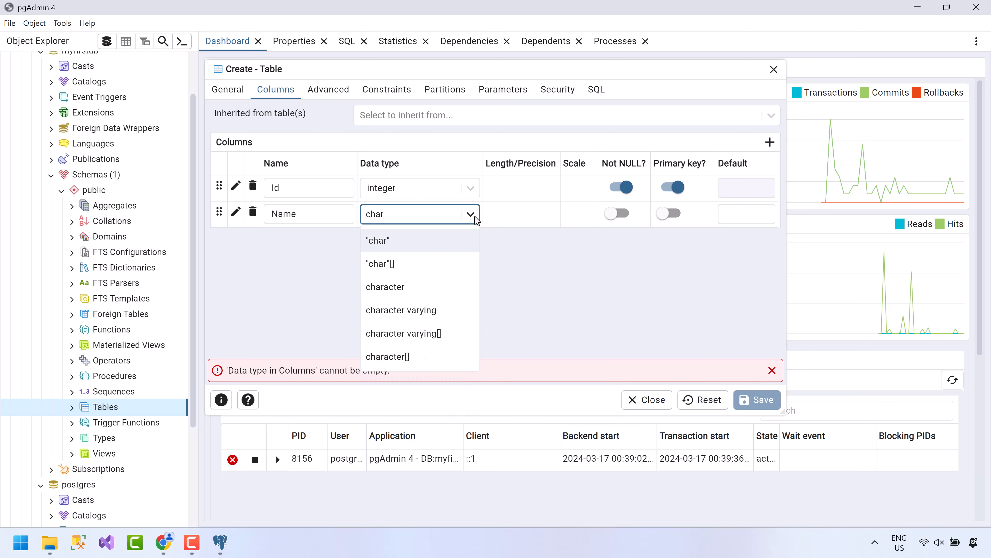
pyautogui.click(424, 320)
pyautogui.click(500, 215)
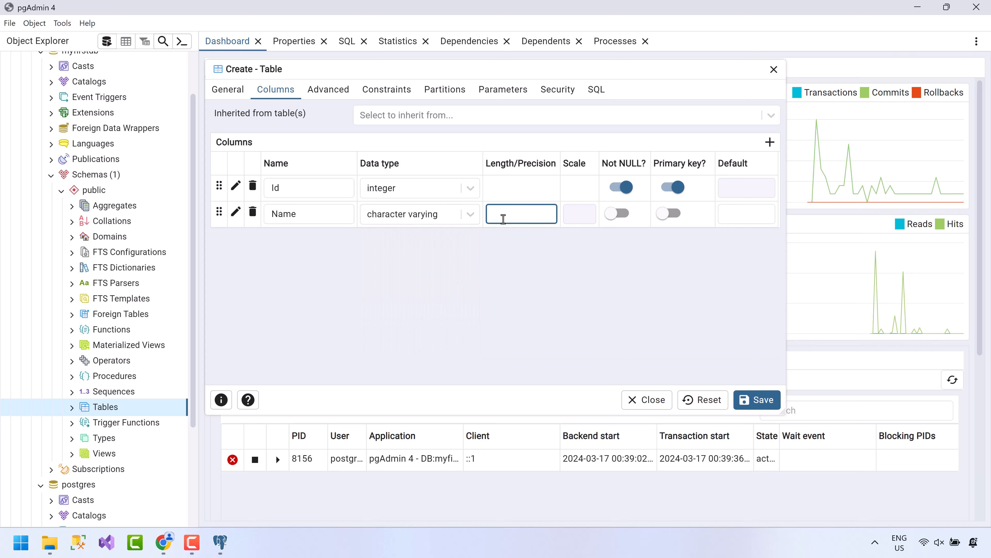
pyautogui.write('50')
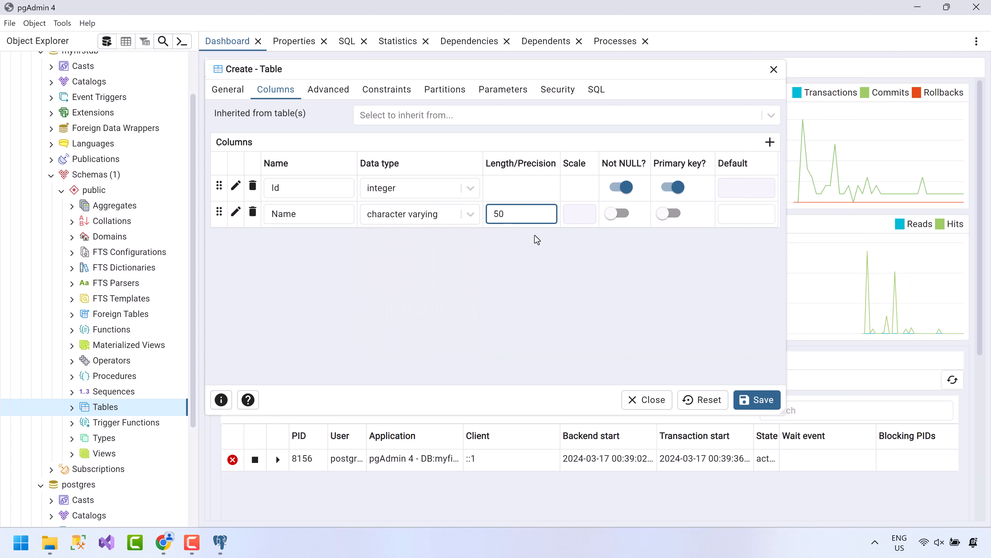
pyautogui.click(758, 401)
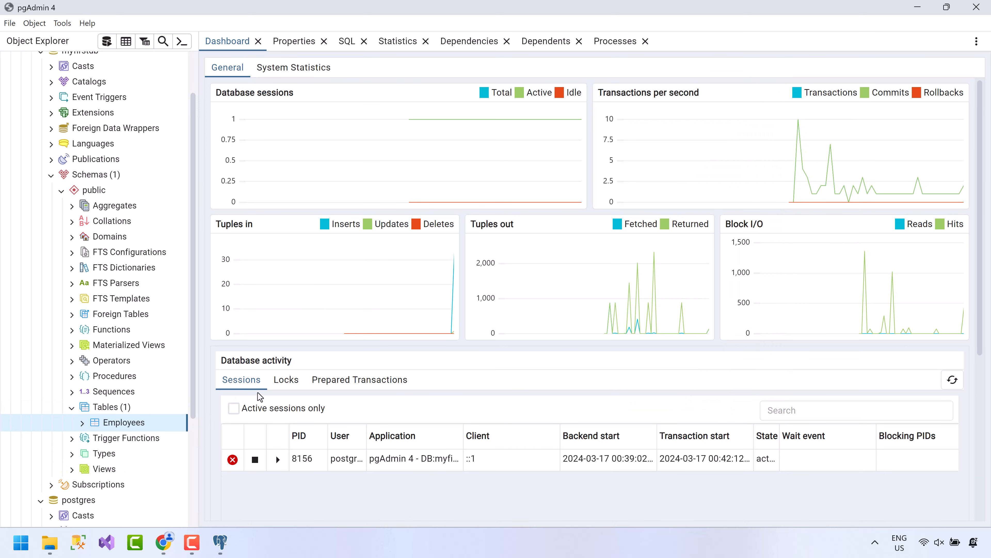
# Expand the Employees table and start adding a new column, then cancel it.
pyautogui.click(82, 423)
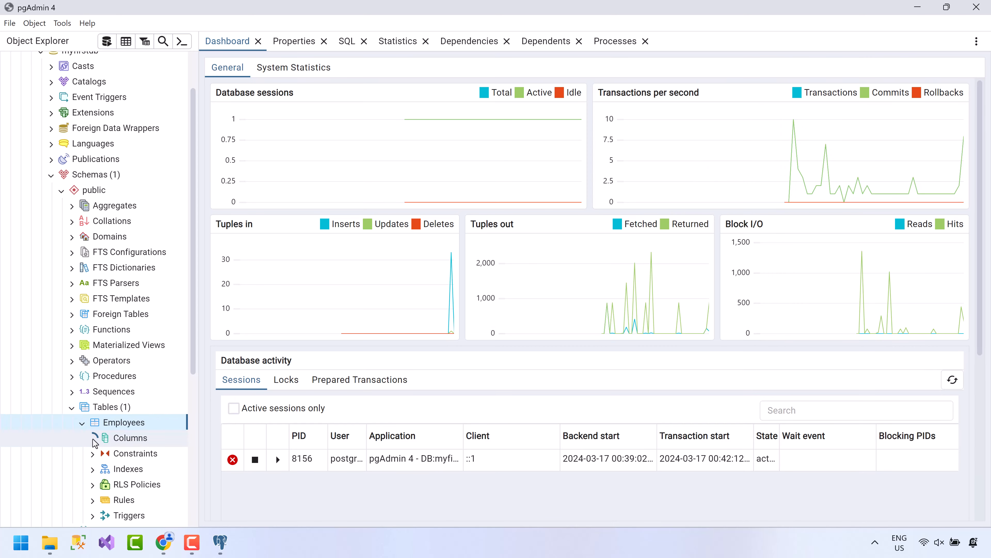
pyautogui.moveTo(193, 308); pyautogui.dragTo(191, 378)
pyautogui.rightClick(149, 333)
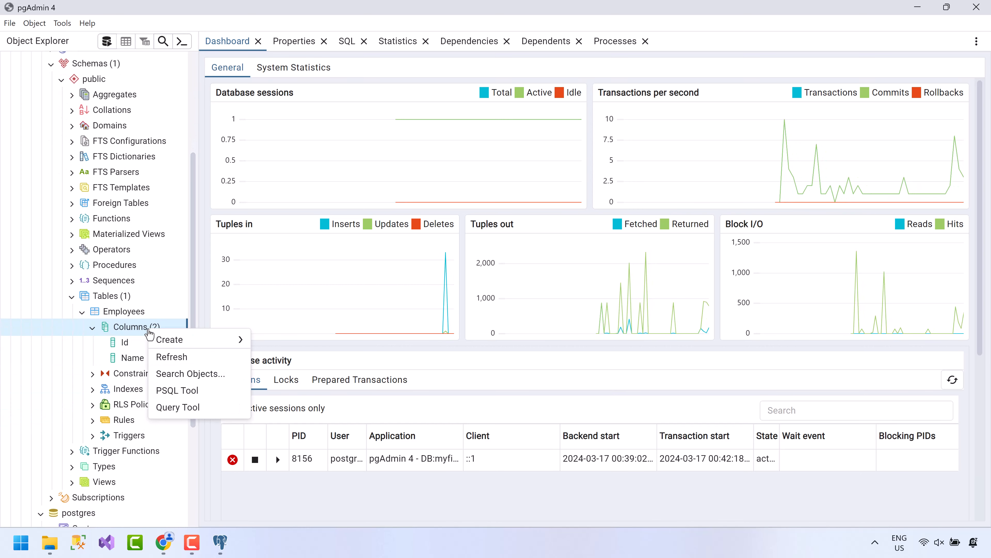
pyautogui.moveTo(175, 345)
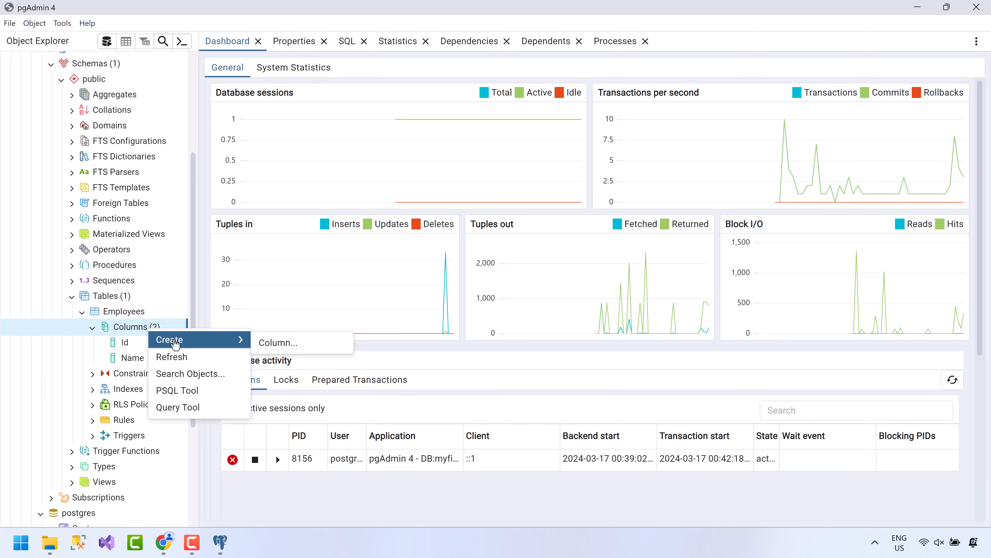
pyautogui.click(267, 344)
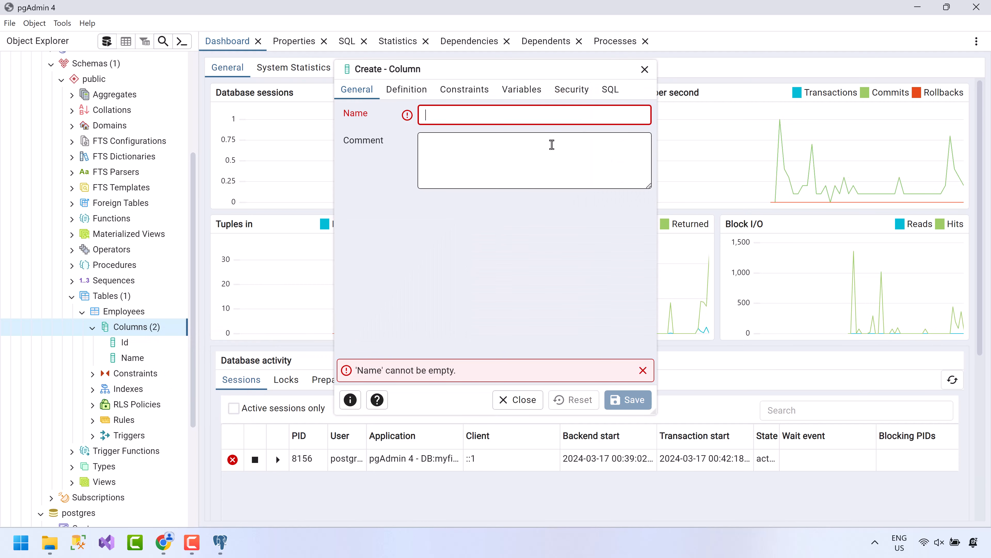
pyautogui.click(645, 69)
# Generate the Employees INSERT script with "Id" and "Name" placeholders in a Query Tool tab.
pyautogui.rightClick(114, 317)
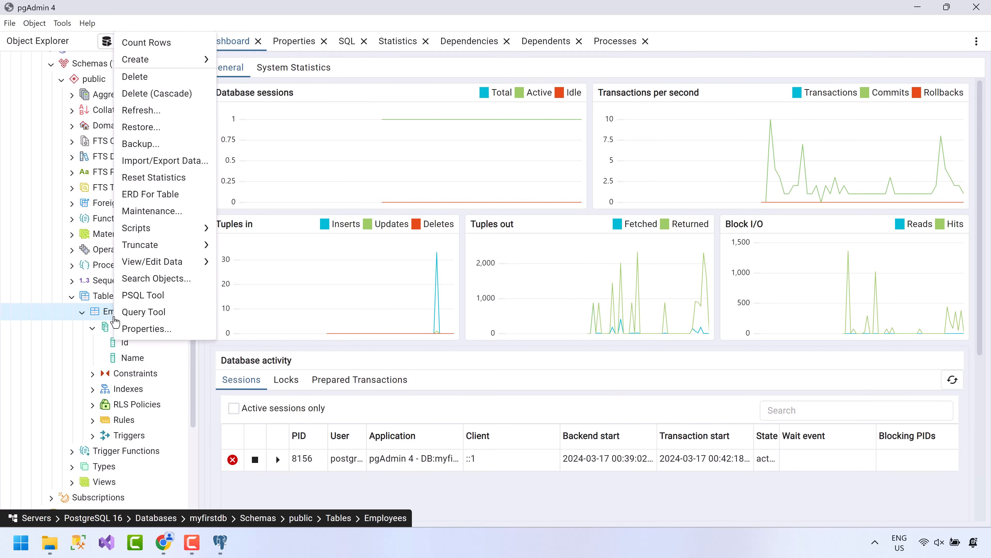
pyautogui.moveTo(219, 234)
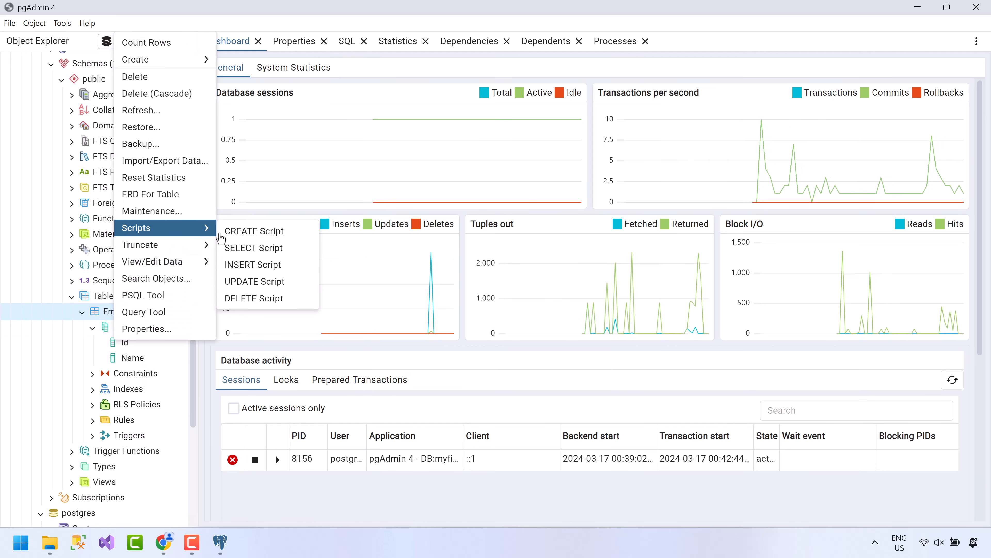
pyautogui.click(266, 267)
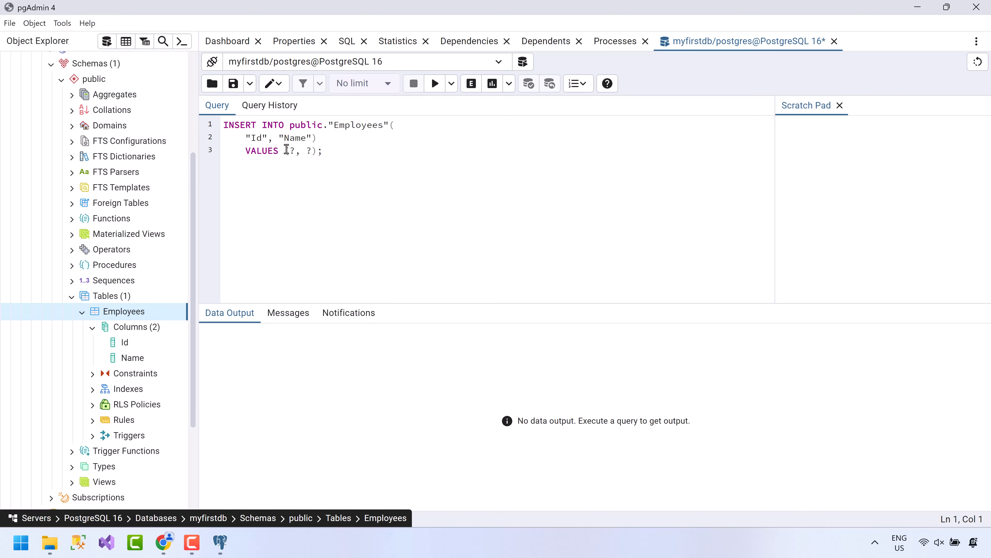
# Fill the INSERT with Id 1 and name 'Jane' and run it.
pyautogui.click(292, 151)
pyautogui.write('1')
pyautogui.doubleClick(310, 150)
pyautogui.write("'Jane'")
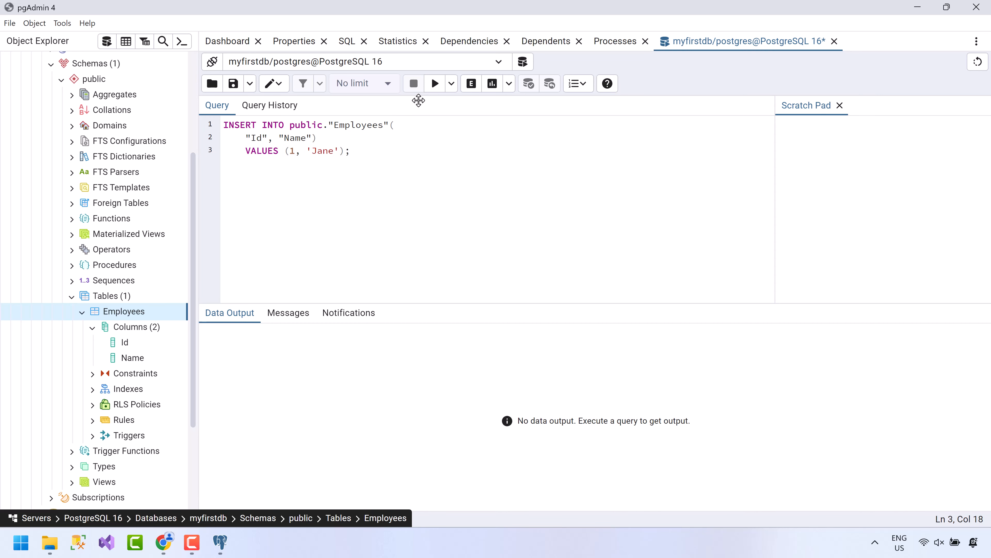
pyautogui.click(435, 87)
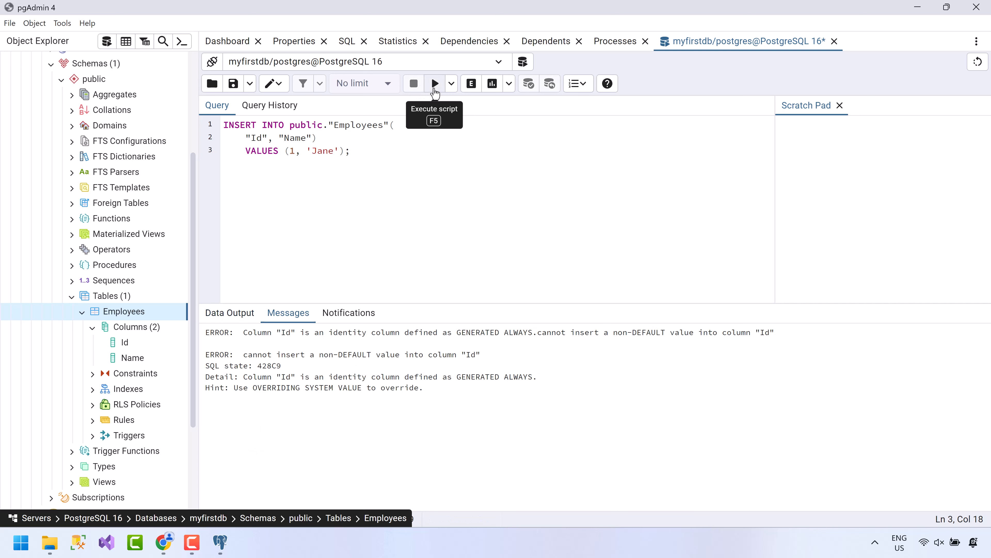
# Drop the Id column and its value from the INSERT and rerun it.
pyautogui.moveTo(279, 139); pyautogui.dragTo(401, 129)
pyautogui.press('BackSpace')
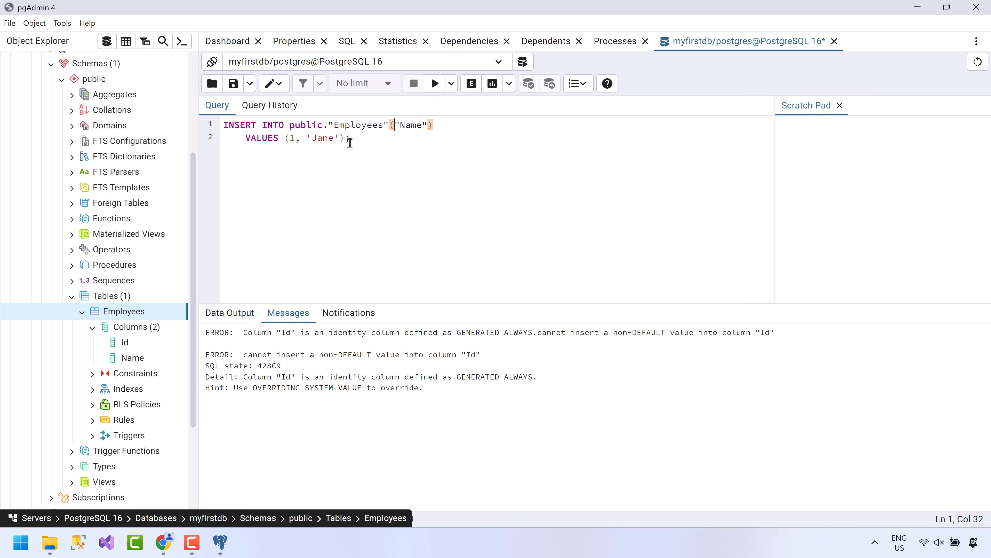
pyautogui.click(307, 138)
pyautogui.press('BackSpace')
pyautogui.press('BackSpace')
pyautogui.press('BackSpace')
pyautogui.click(434, 84)
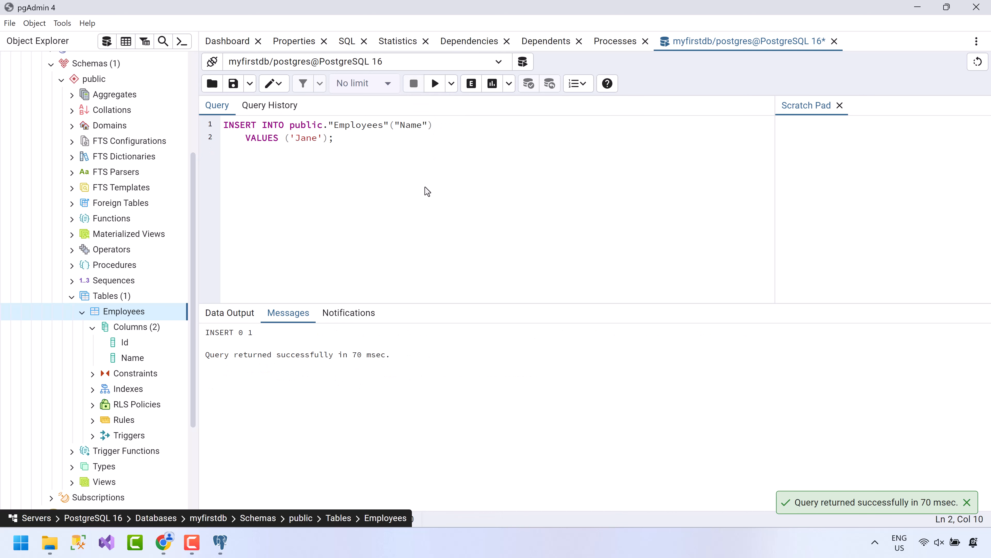
# Insert two more employees named 'Peter' and 'Patrick'.
pyautogui.doubleClick(307, 138)
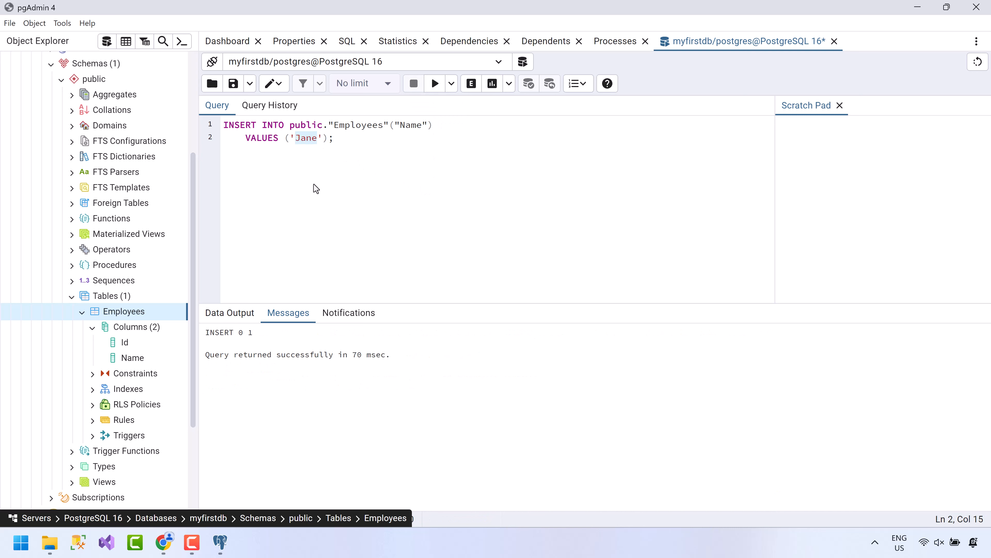
pyautogui.write('Peter')
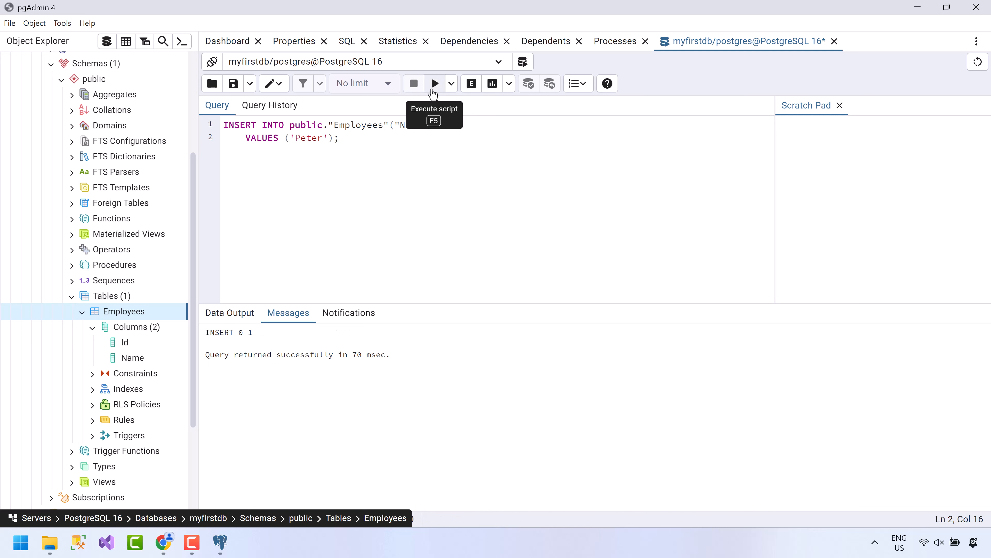
pyautogui.click(434, 83)
pyautogui.doubleClick(306, 138)
pyautogui.write('P')
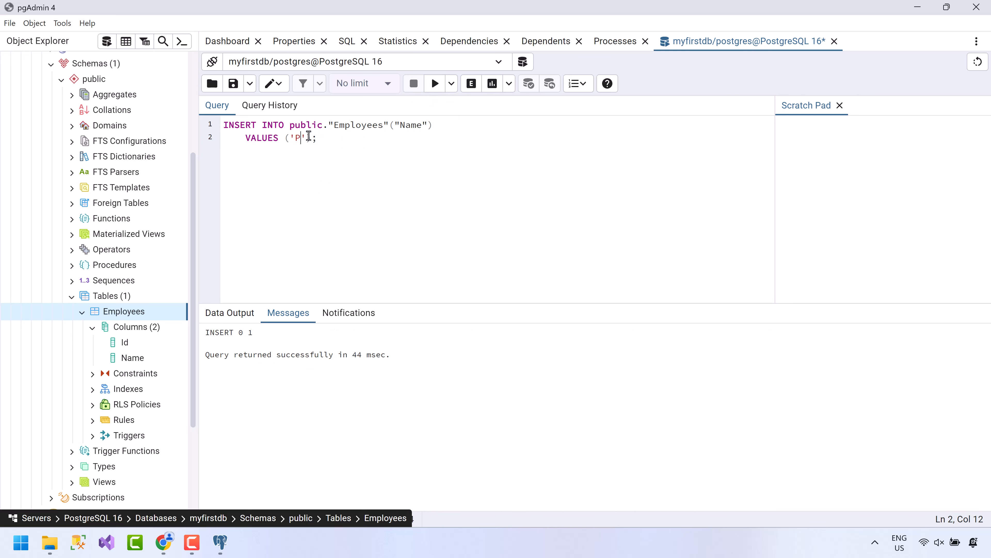
pyautogui.write('atrick')
pyautogui.click(436, 89)
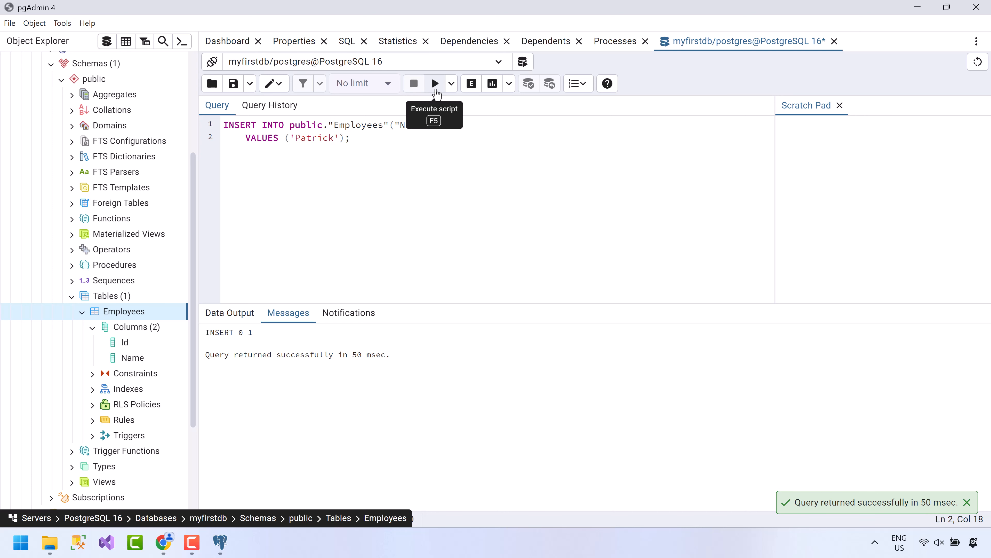
# View all Employees rows: Jane, Peter and Patrick with Ids 1, 2 and 3.
pyautogui.rightClick(117, 315)
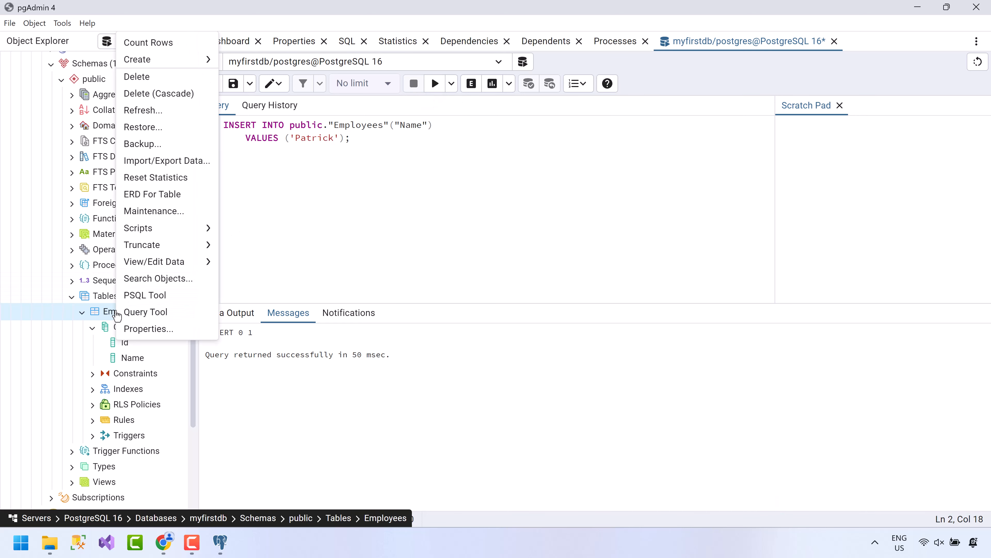
pyautogui.moveTo(177, 270)
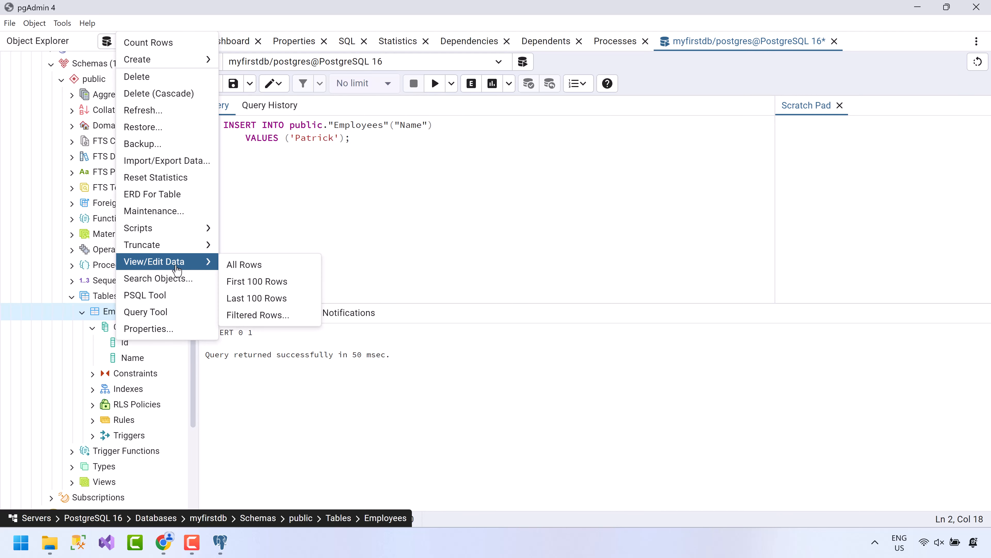
pyautogui.click(242, 270)
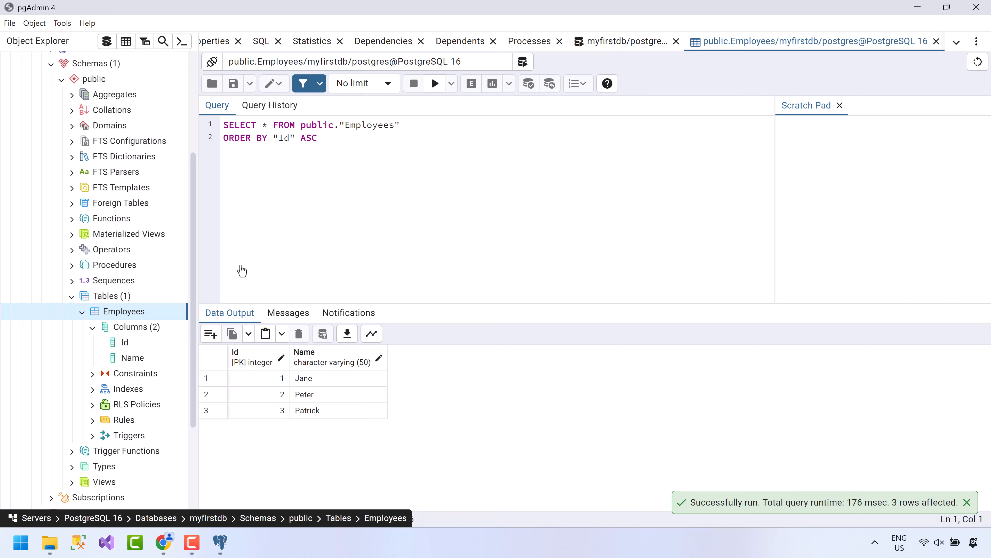